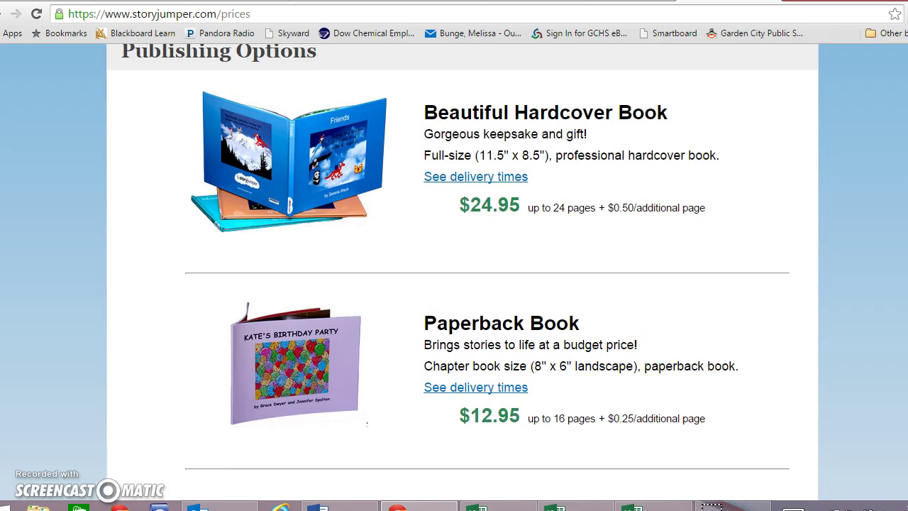
Go to the home page and open the existing class to view its class timer
scroll(522, 207, up, 1)
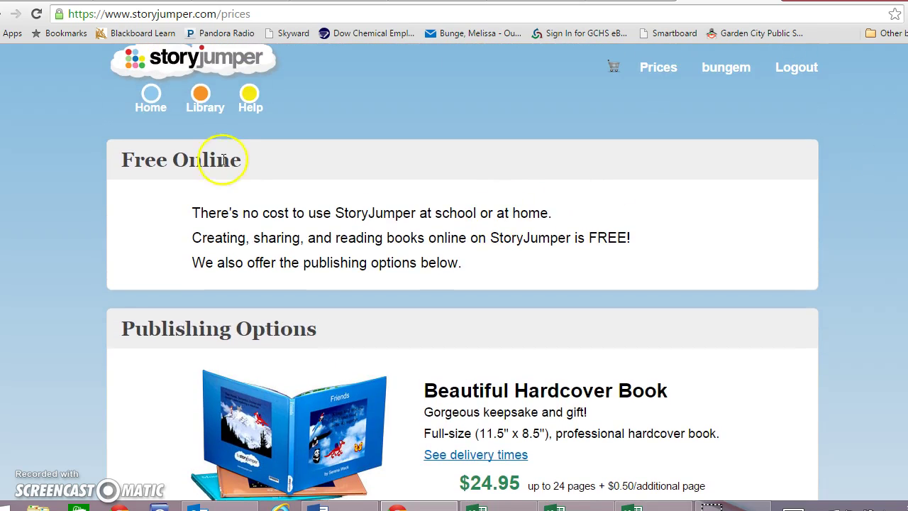
click(155, 105)
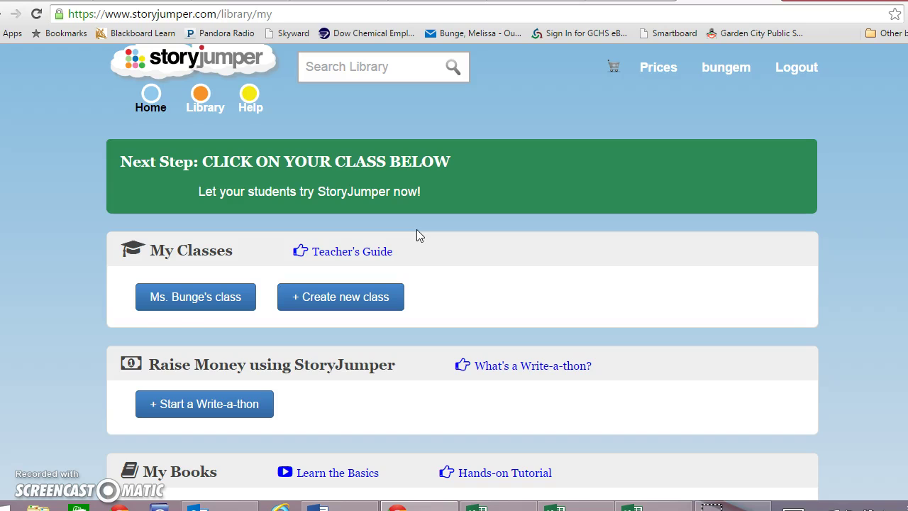
click(177, 307)
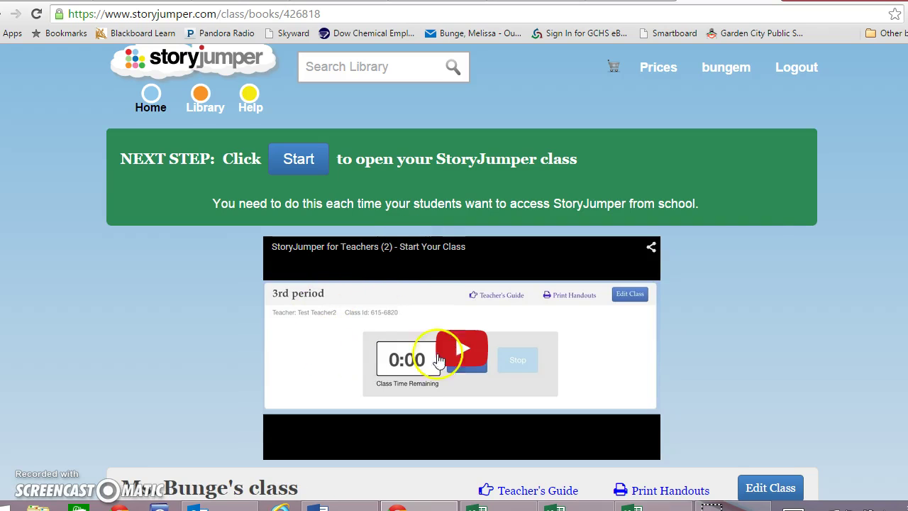
scroll(462, 272, down, 1)
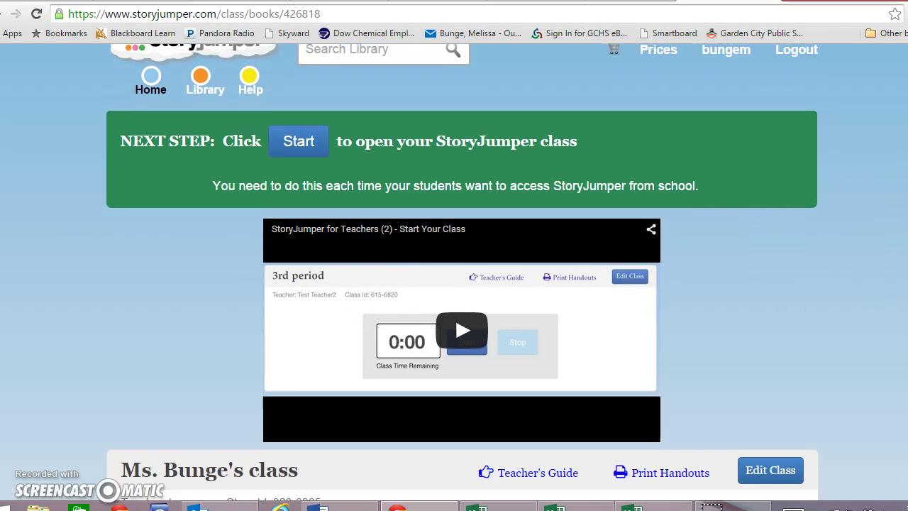
scroll(463, 272, down, 3)
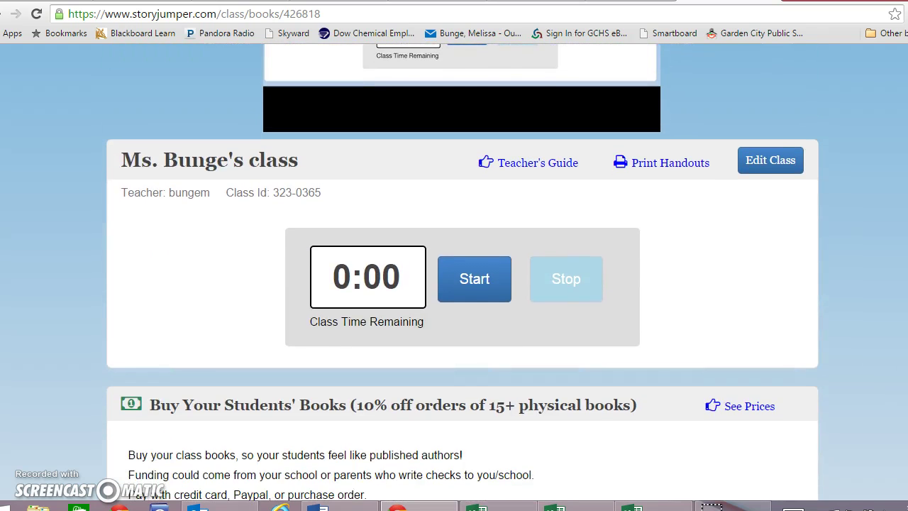
Open the class for editing and examine its settings and the options for adding students
click(763, 159)
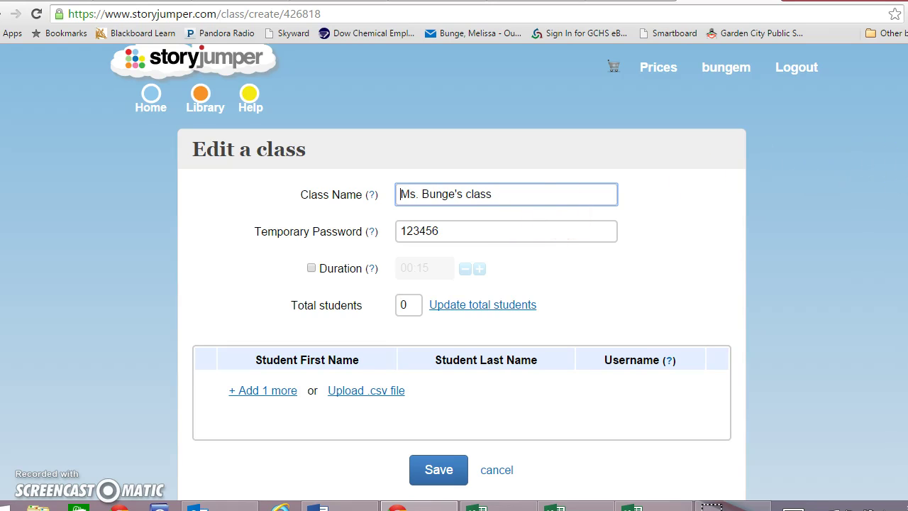
scroll(454, 284, down, 3)
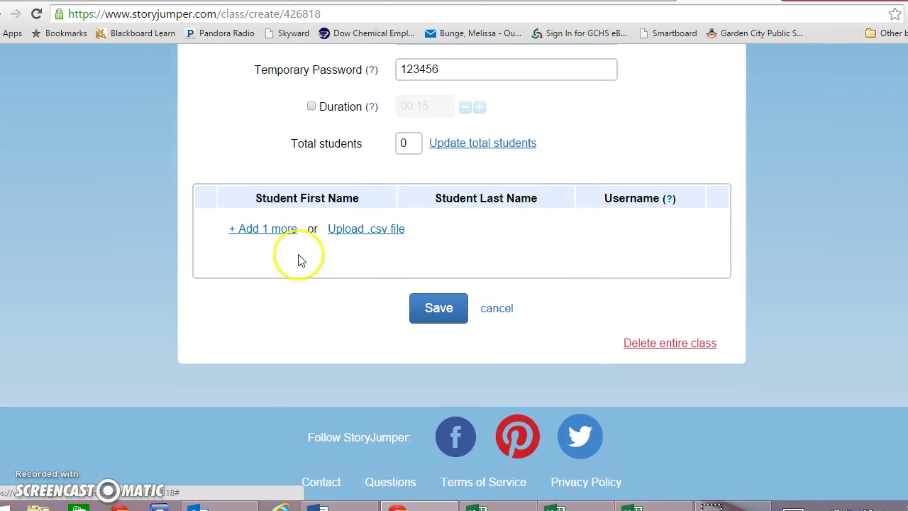
mouse_move(383, 240)
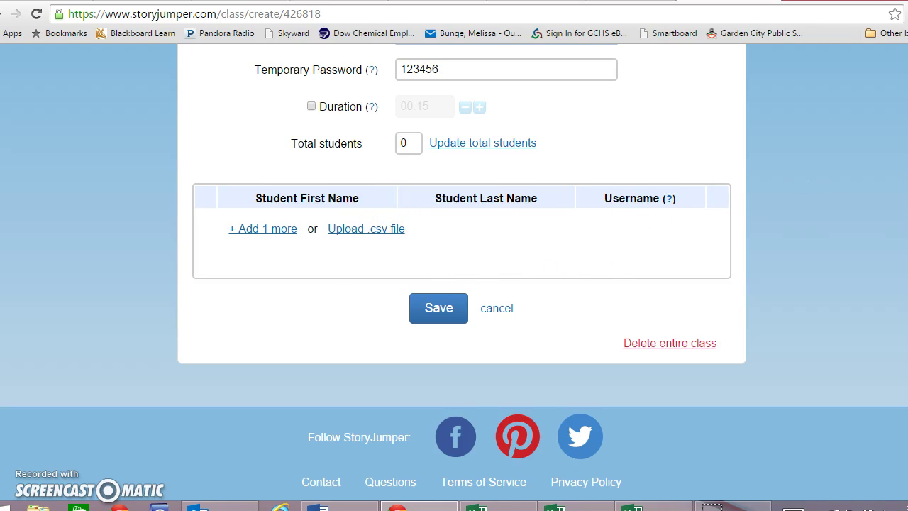
scroll(438, 255, up, 3)
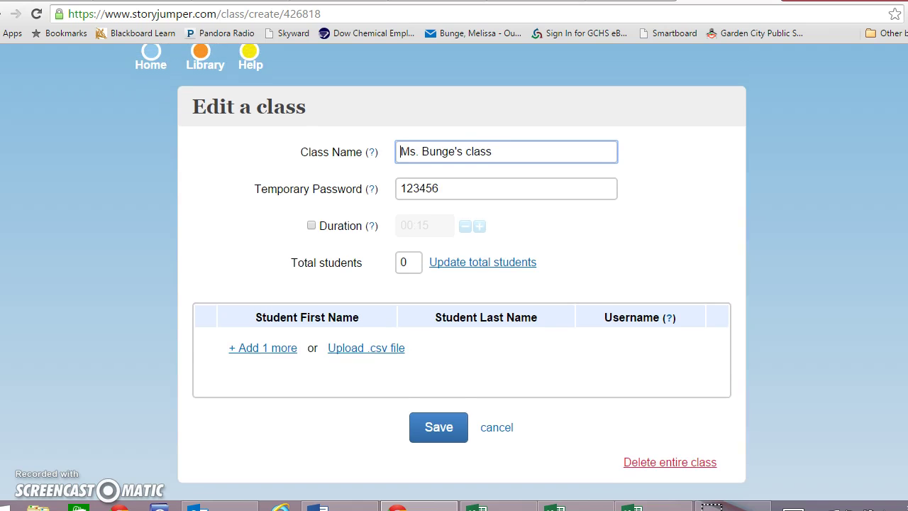
Enable the class duration limit and raise it to 01:30
click(311, 225)
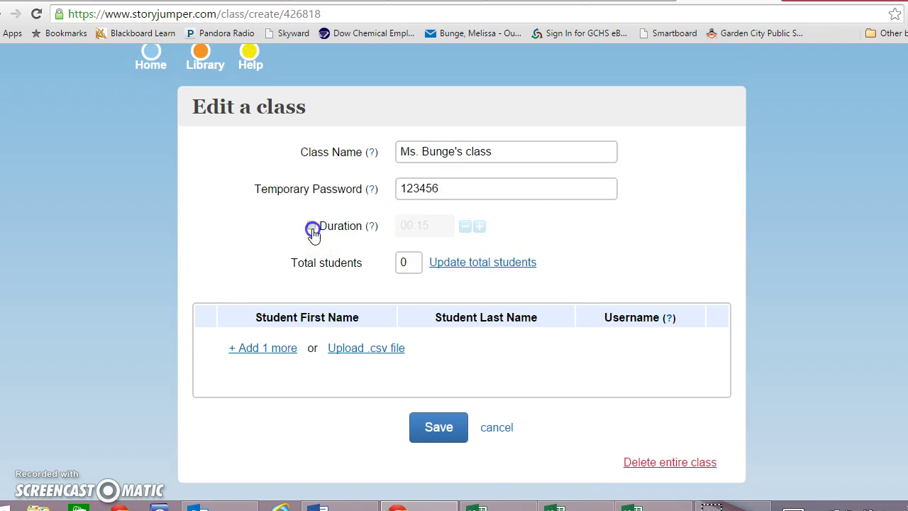
click(480, 226)
click(479, 227)
click(480, 226)
click(480, 226)
click(479, 226)
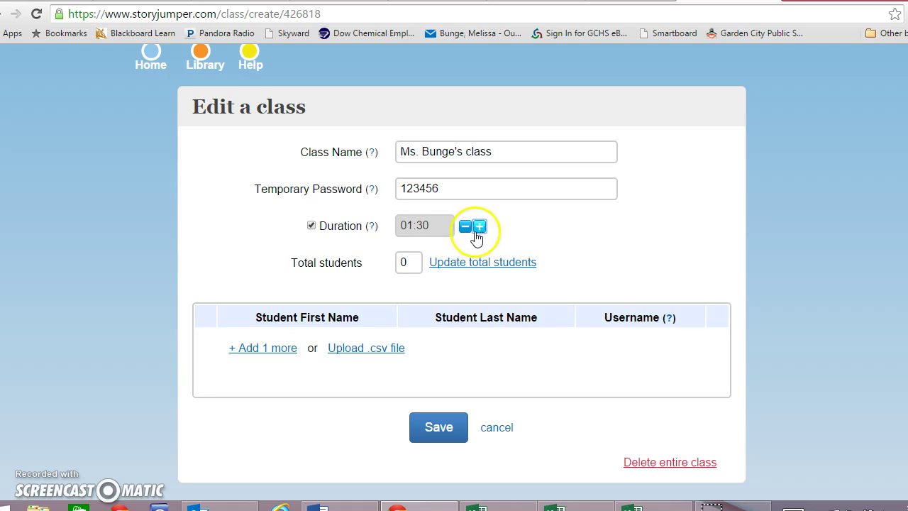
Try shorter class durations down to 00:15, set 00:30, and turn the duration limit off
click(465, 227)
click(465, 226)
click(464, 227)
click(464, 226)
click(480, 226)
click(480, 227)
click(480, 227)
click(466, 227)
click(465, 227)
click(465, 226)
click(466, 227)
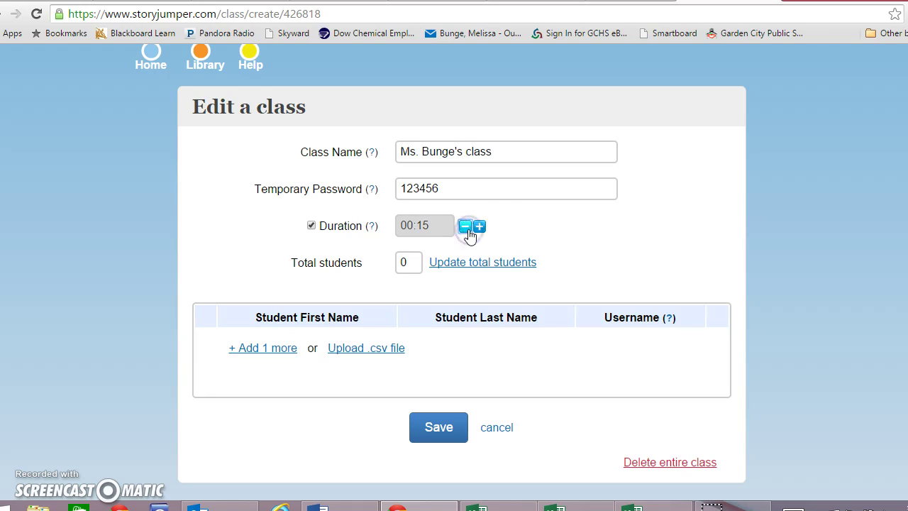
click(480, 229)
click(336, 234)
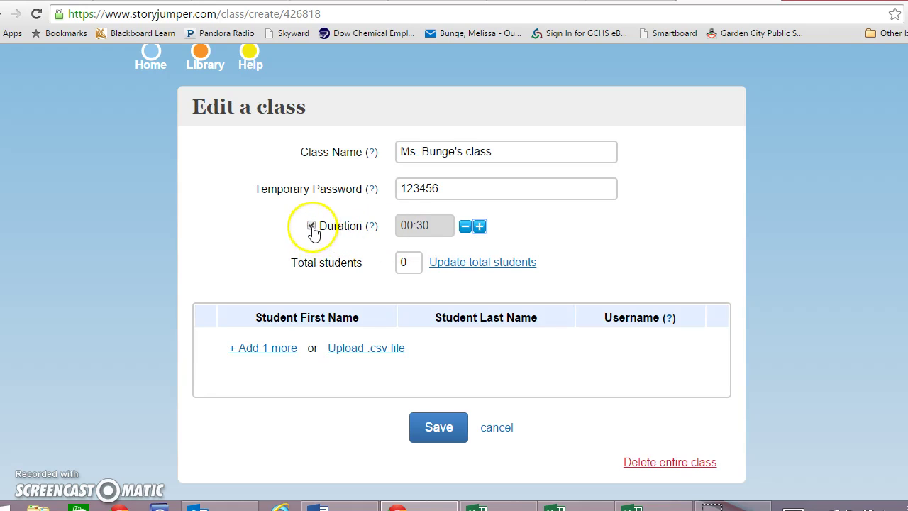
click(311, 227)
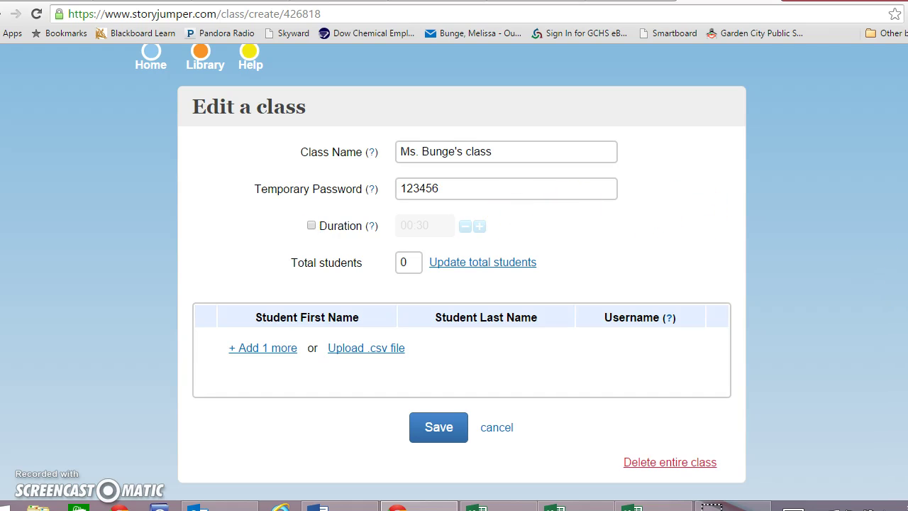
Return to the home page and open the book "When Storyjumper Came to School" from My Books
scroll(454, 284, up, 1)
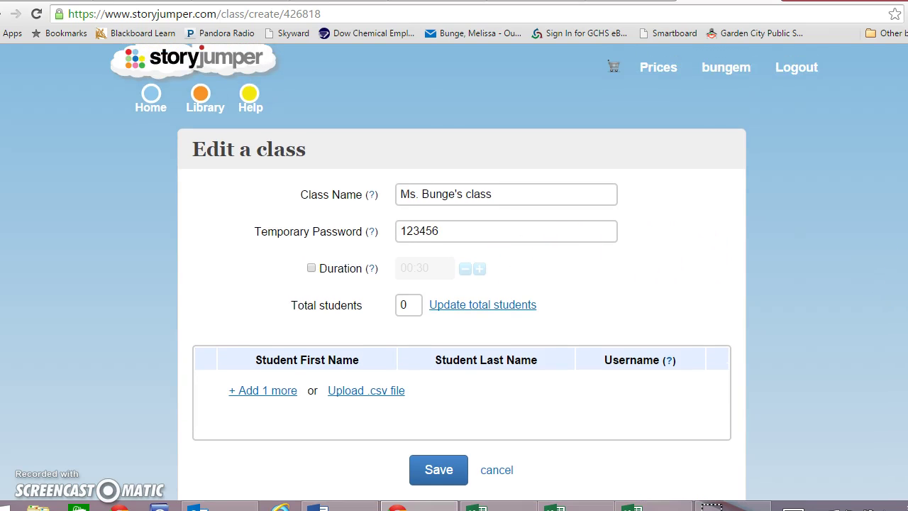
click(148, 99)
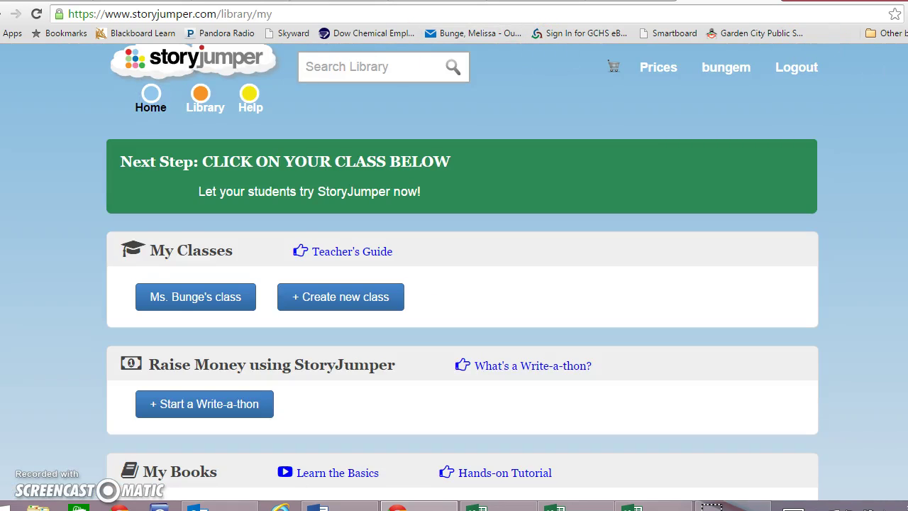
scroll(463, 273, down, 4)
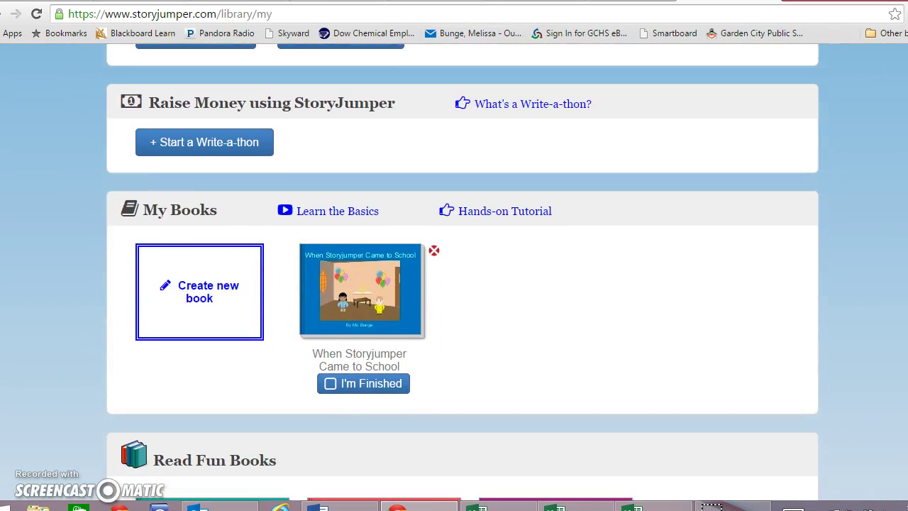
click(339, 253)
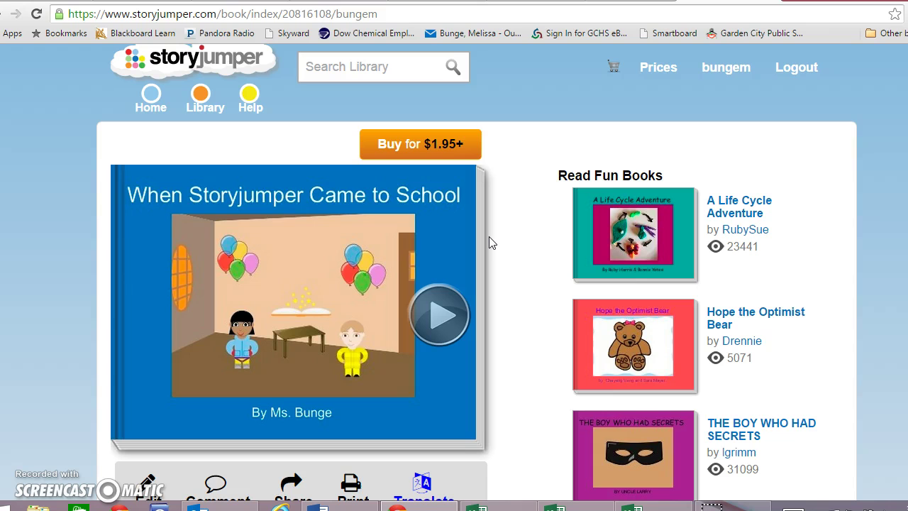
Read through the book "When Storyjumper Came to School" from the front cover to the back cover
click(445, 315)
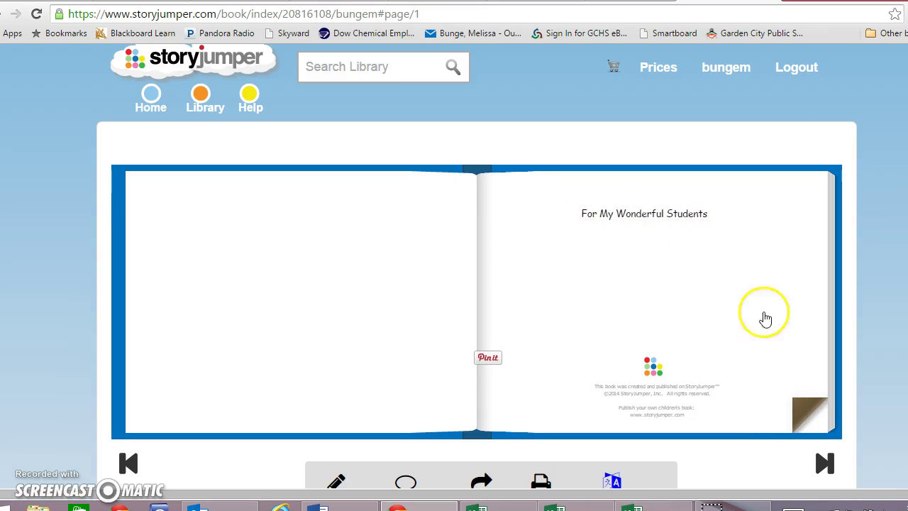
click(781, 357)
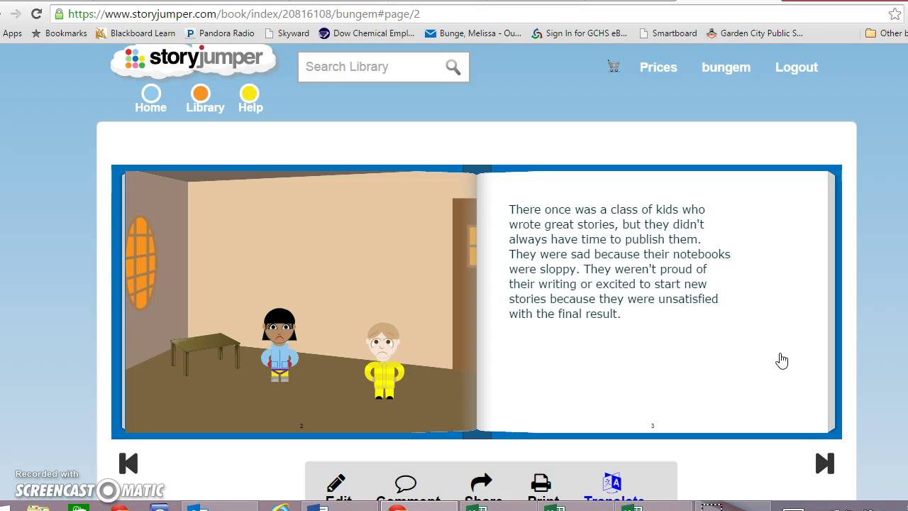
click(782, 361)
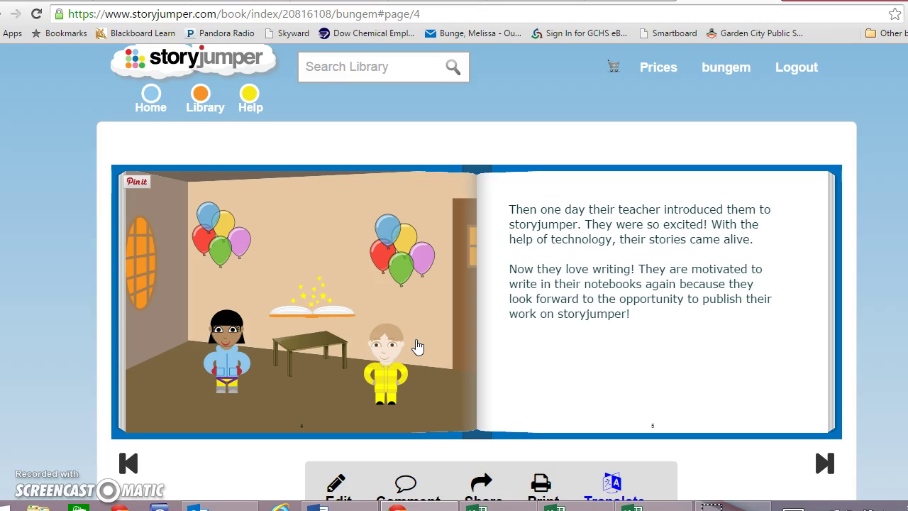
click(547, 383)
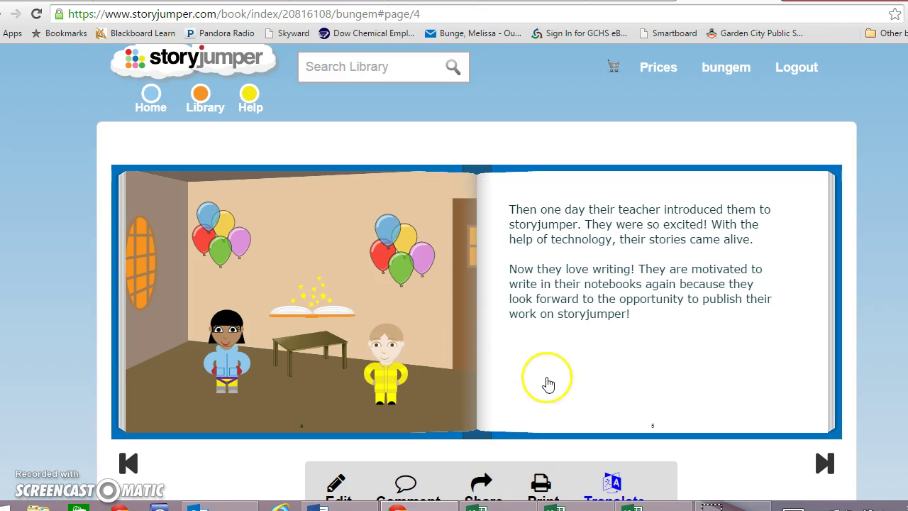
click(797, 389)
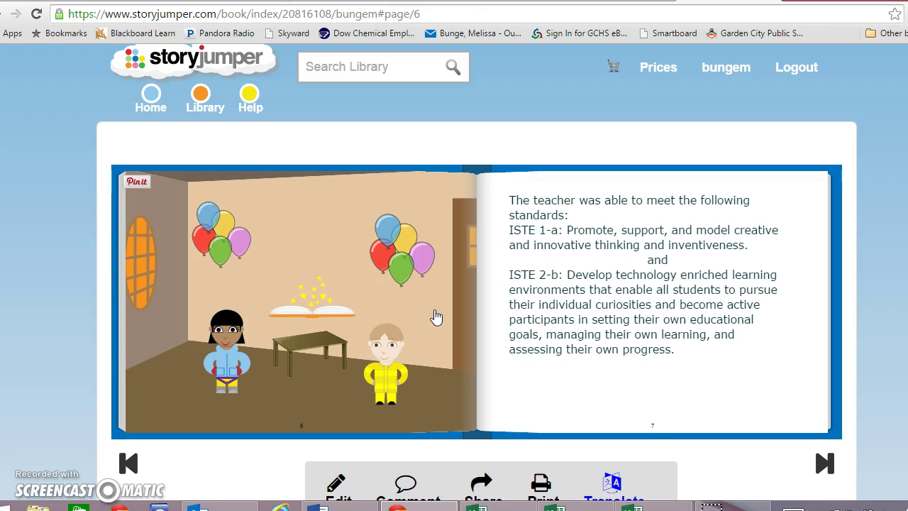
click(677, 397)
click(679, 399)
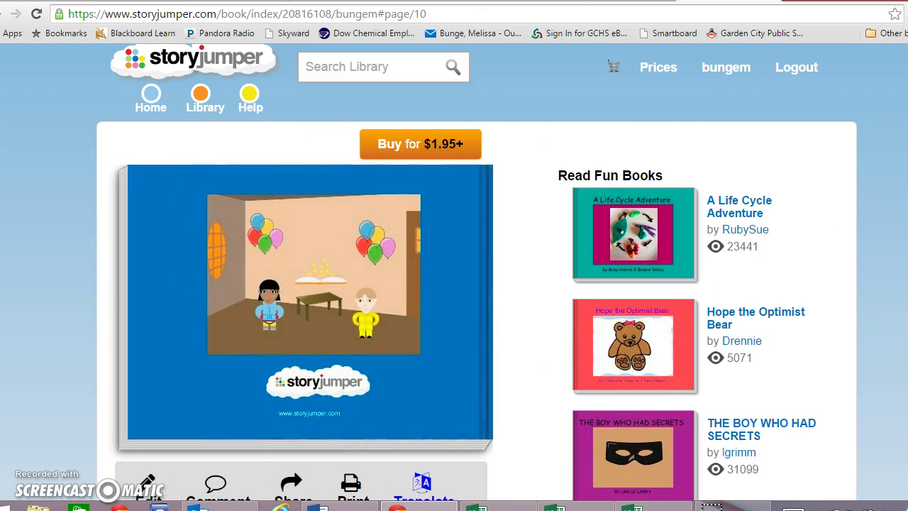
Open the book's sharing page and examine the publish, family and friends, embed and remix options
scroll(628, 231, down, 3)
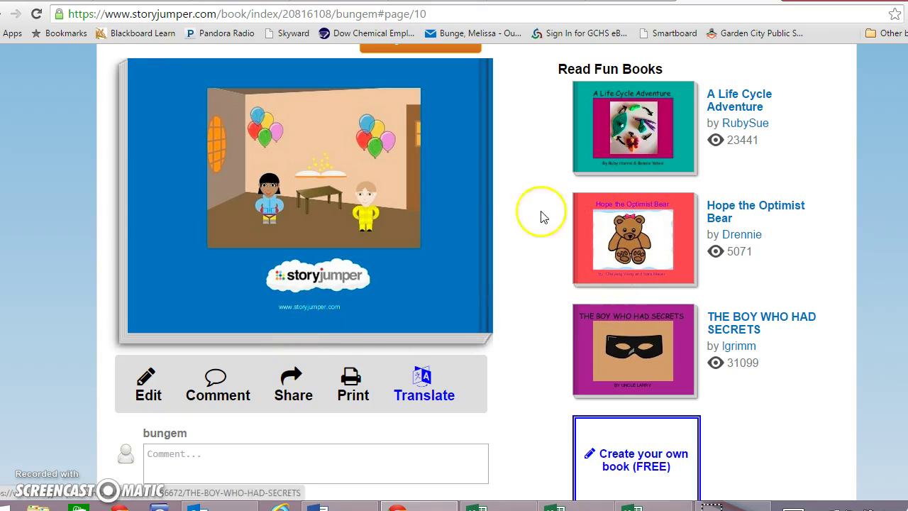
click(291, 390)
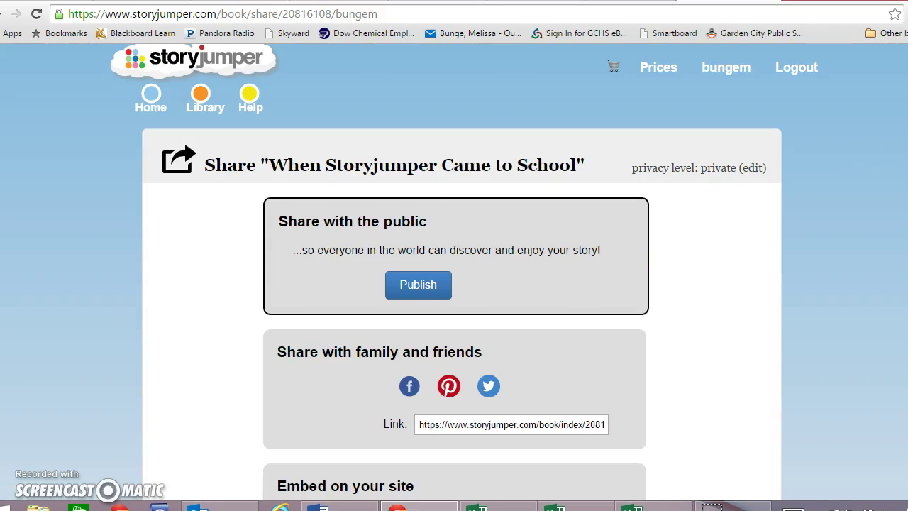
scroll(454, 269, down, 2)
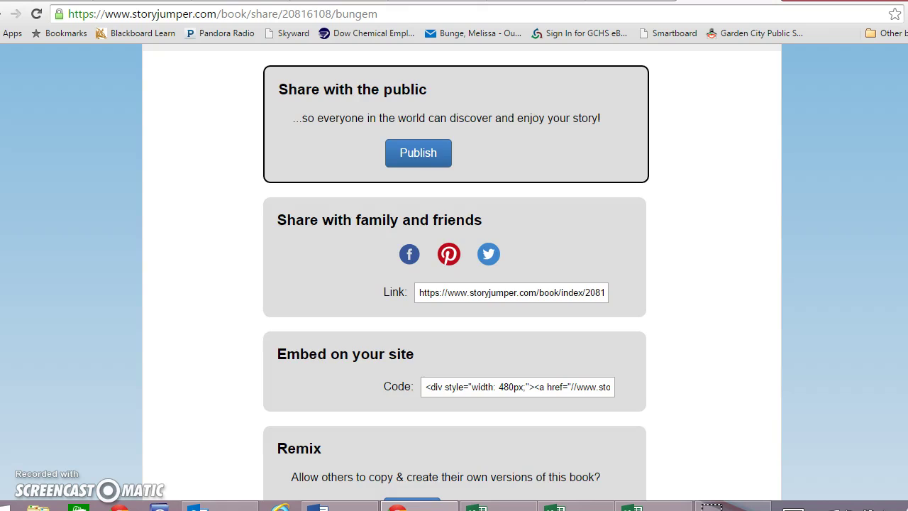
scroll(454, 269, down, 2)
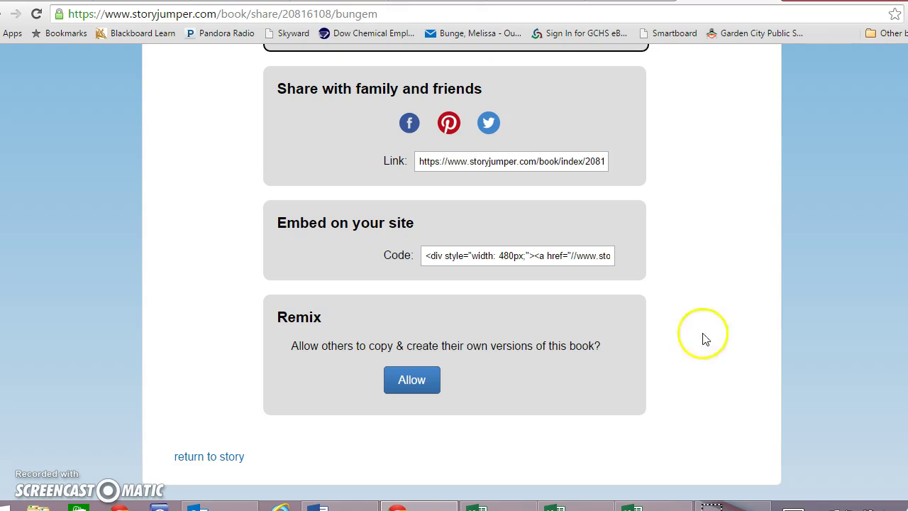
scroll(454, 269, up, 4)
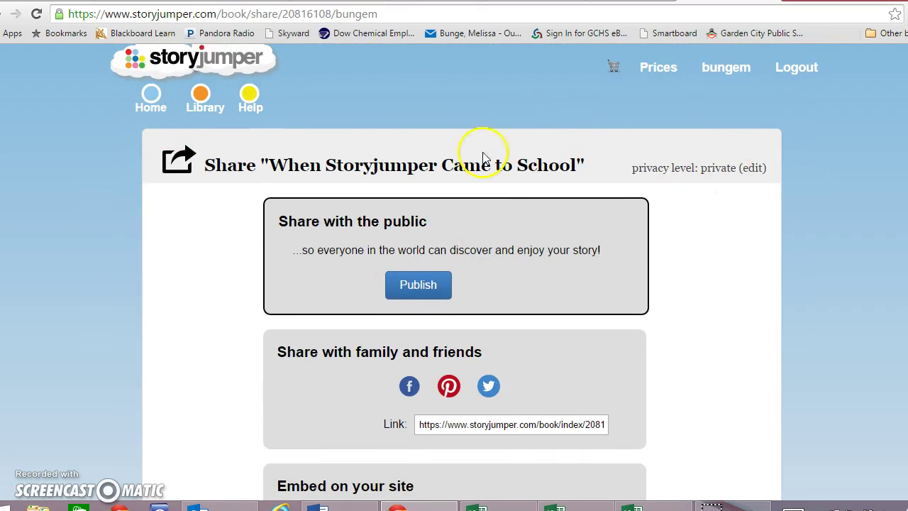
Return to the home page and create a new book in My Books
click(149, 103)
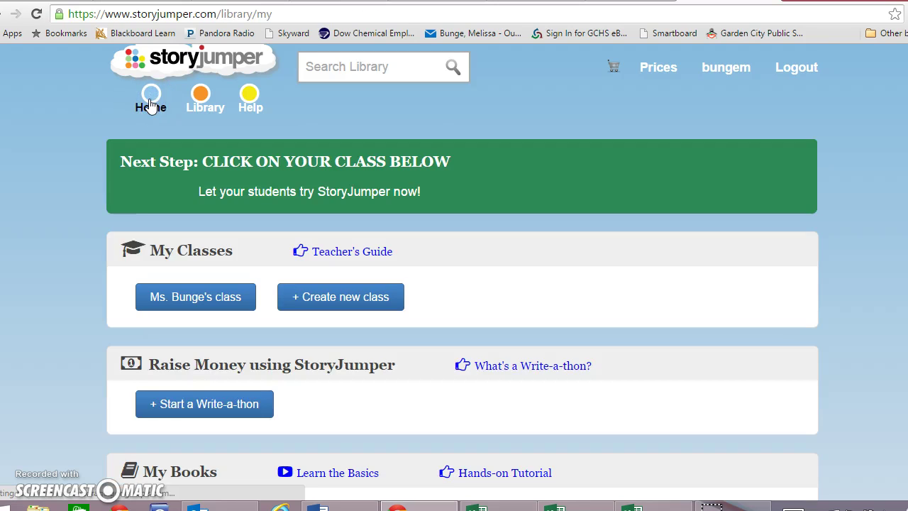
scroll(461, 284, down, 6)
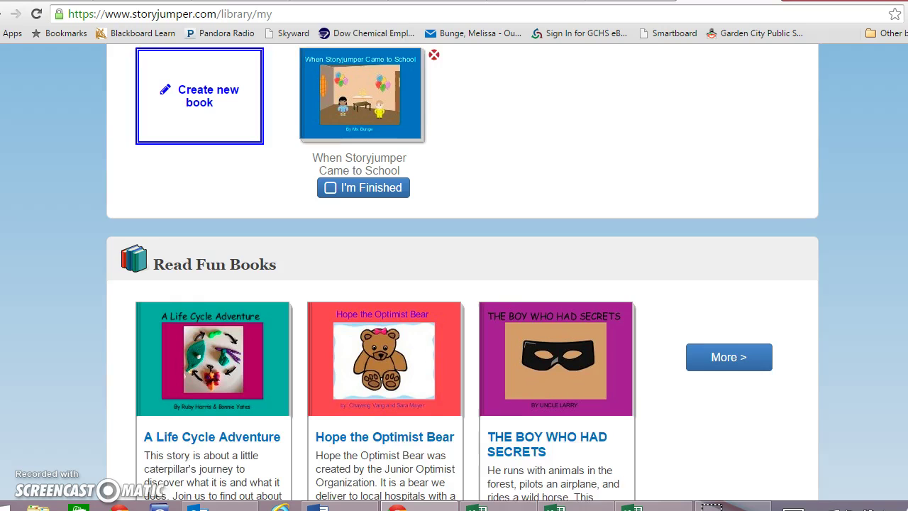
click(198, 96)
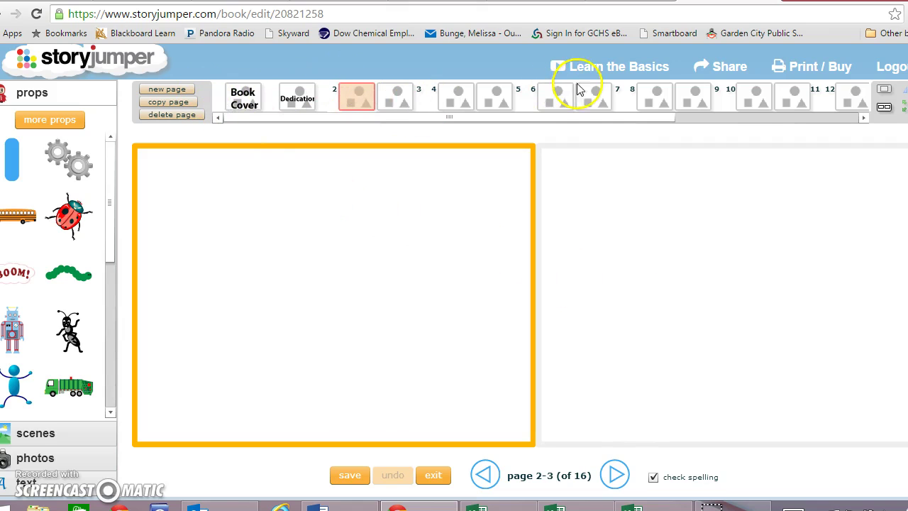
Add the blue spiral galaxy and the dark red-and-blue nebula scenes from the Aliens theme to the book's scene collection
drag(525, 117, 343, 92)
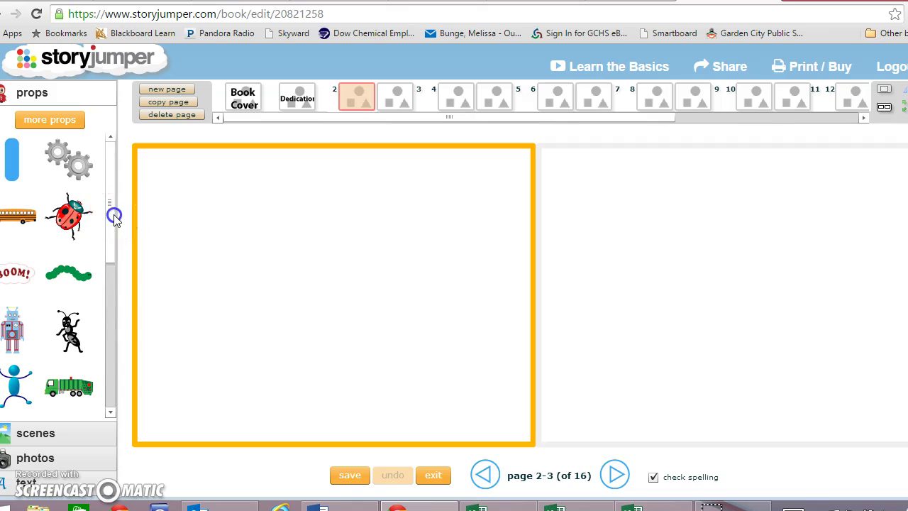
drag(115, 218, 117, 238)
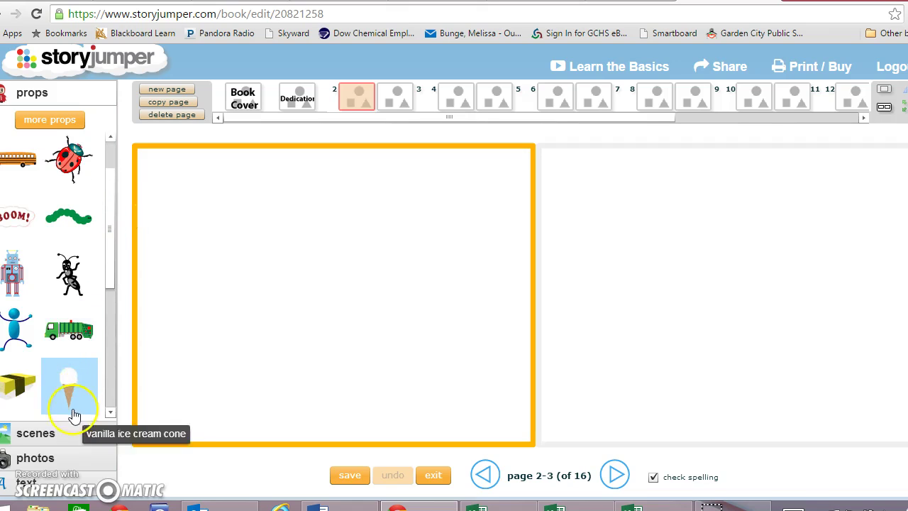
click(71, 432)
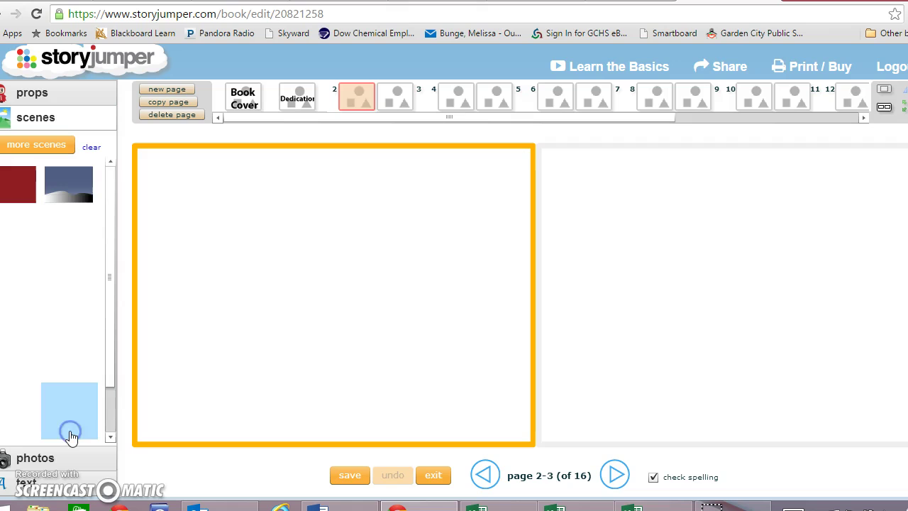
drag(115, 285, 107, 263)
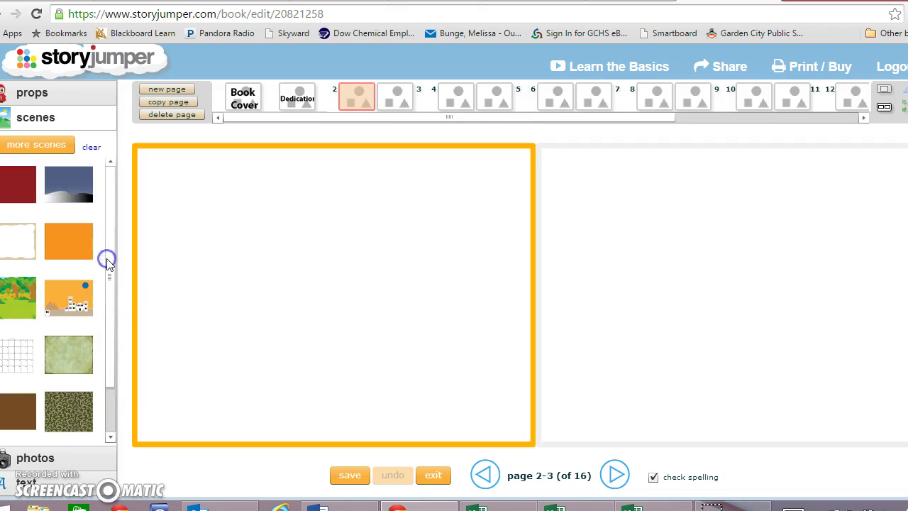
click(47, 146)
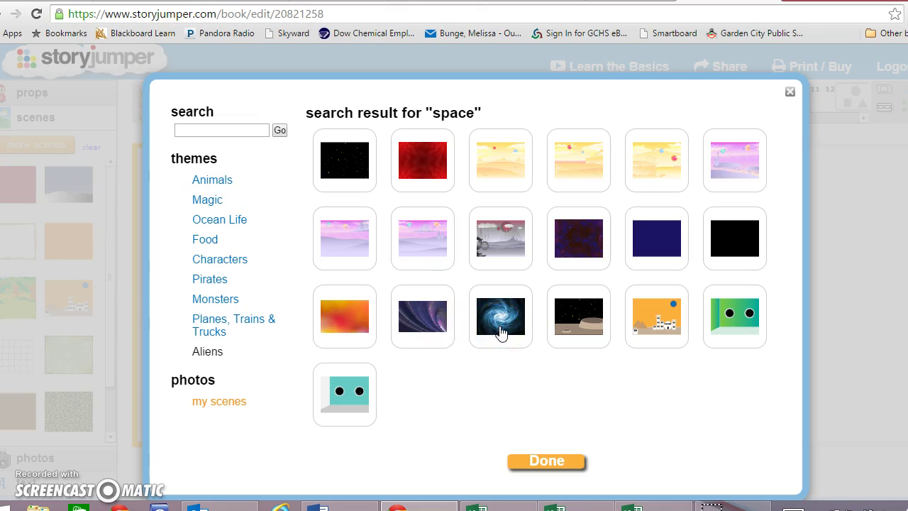
click(500, 319)
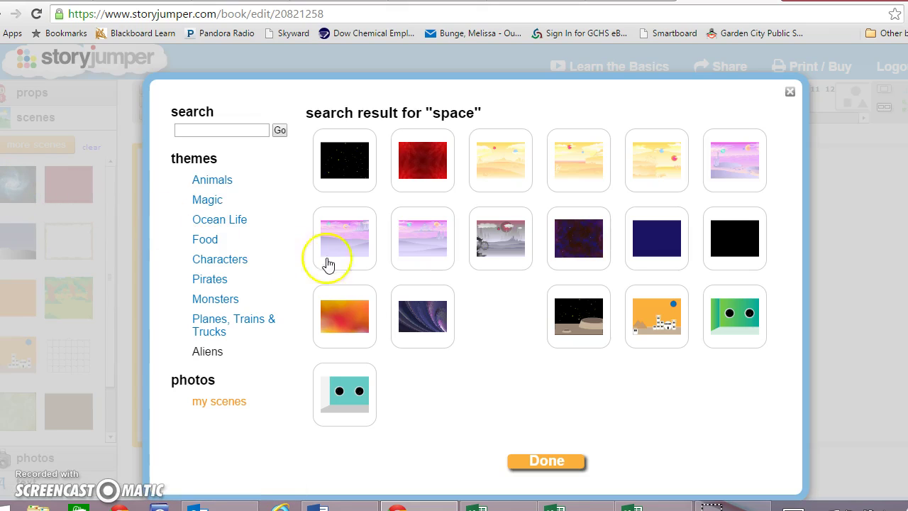
click(576, 254)
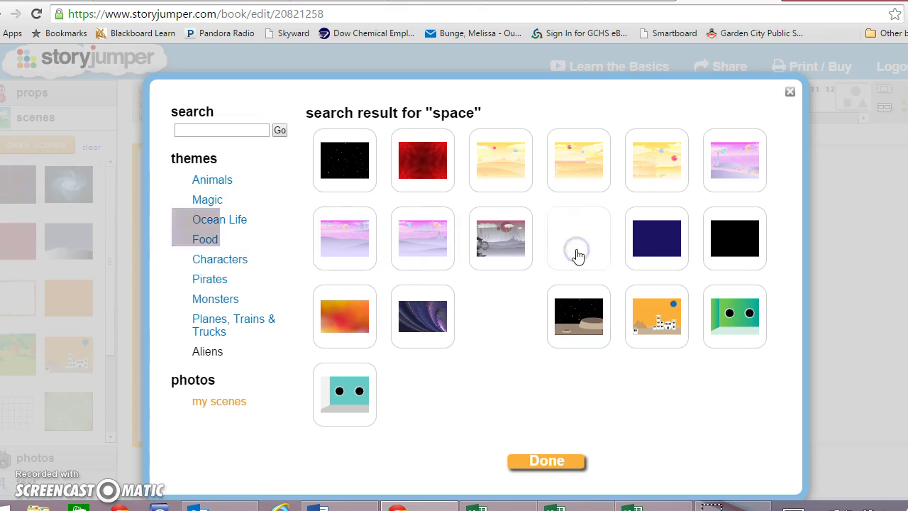
click(528, 462)
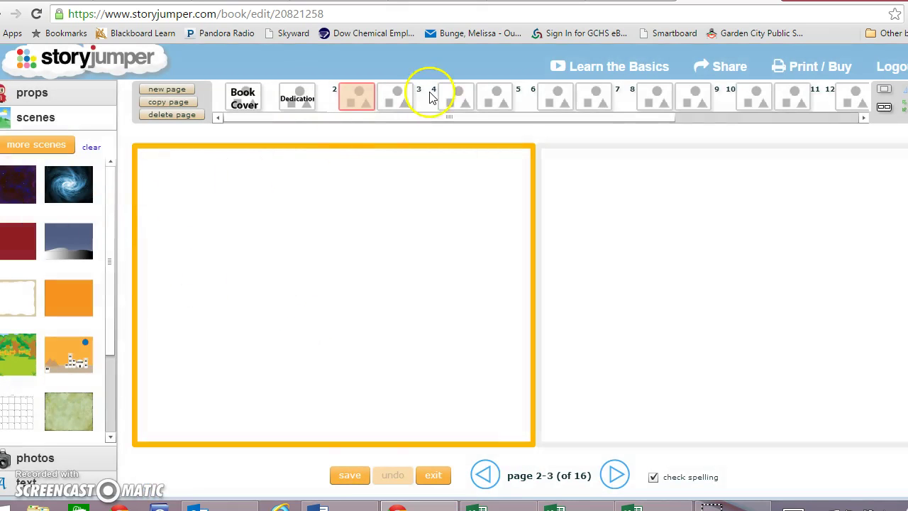
Set the blue spiral galaxy scene as the background of page 2
click(456, 94)
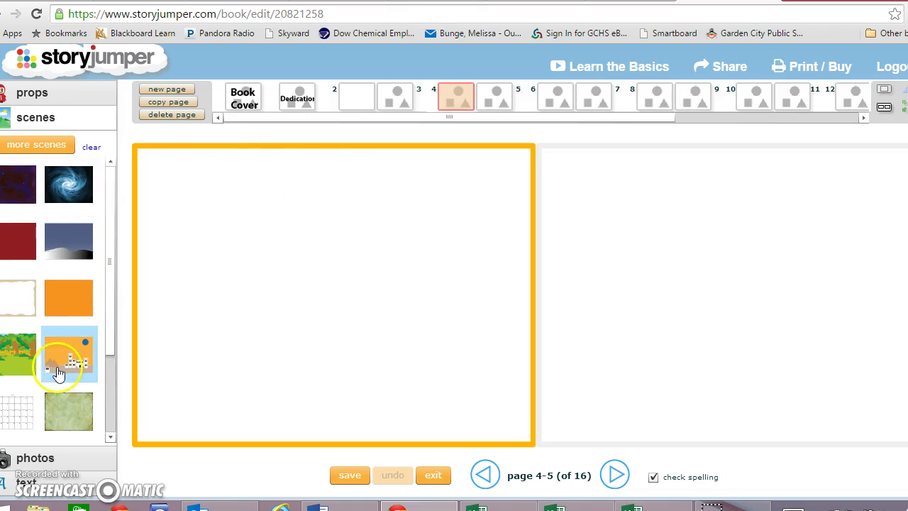
click(349, 105)
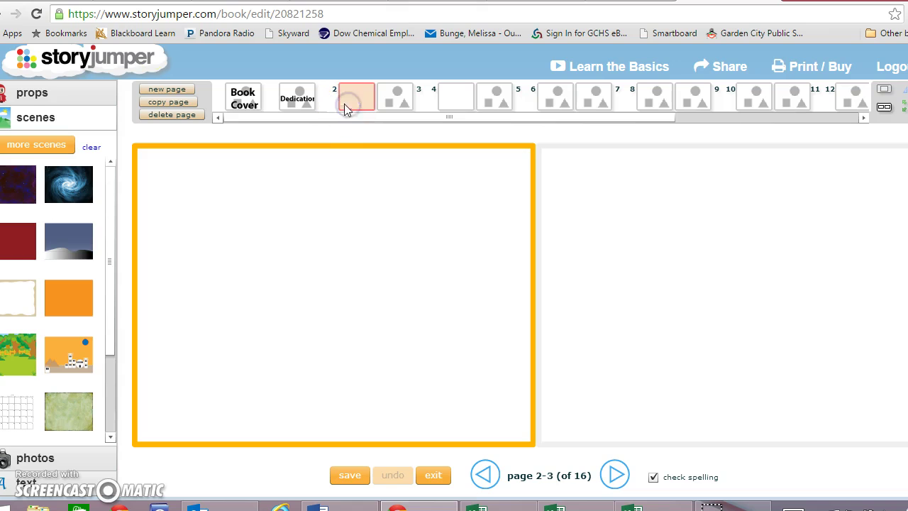
click(58, 181)
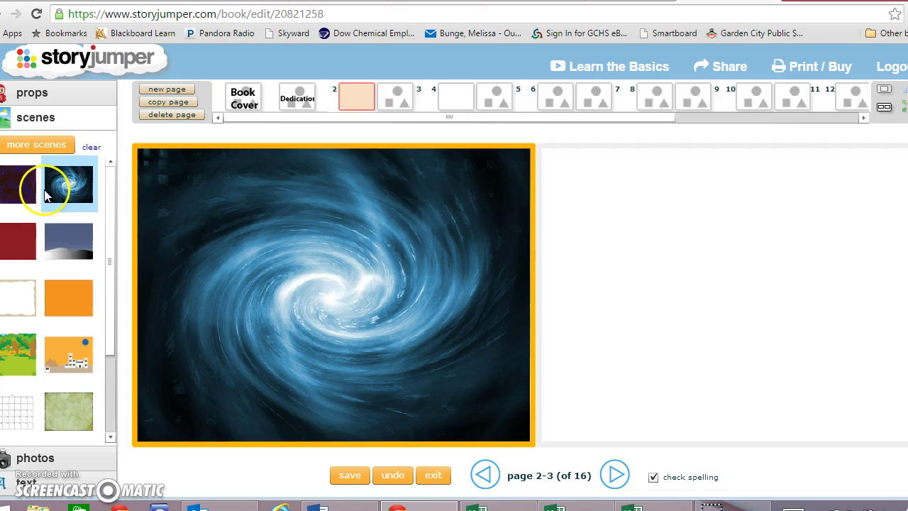
Add the orange alien, the ringed planet and the flaming rocket from the Aliens theme to the book's prop collection
click(54, 96)
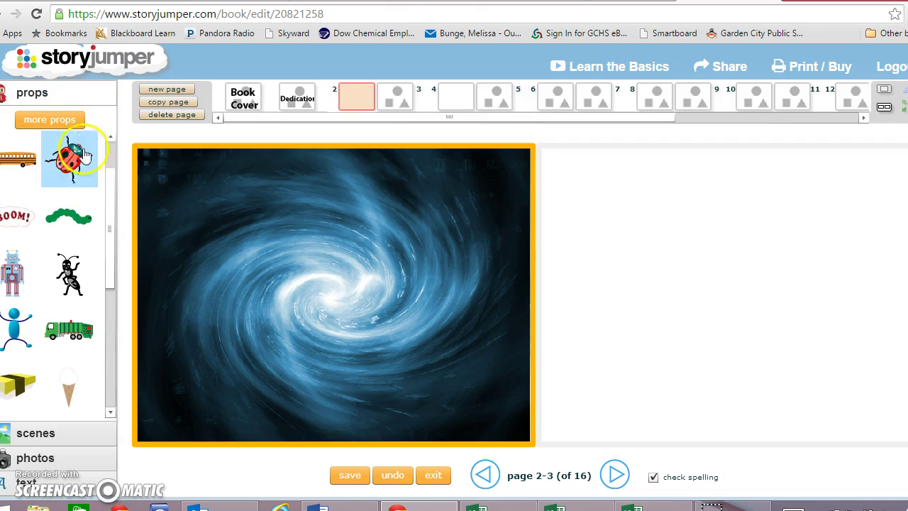
drag(115, 213, 98, 162)
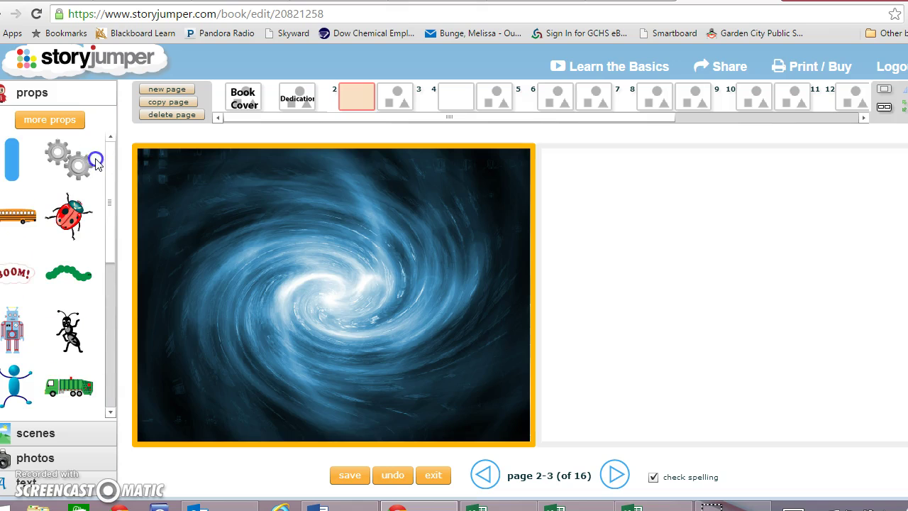
click(57, 121)
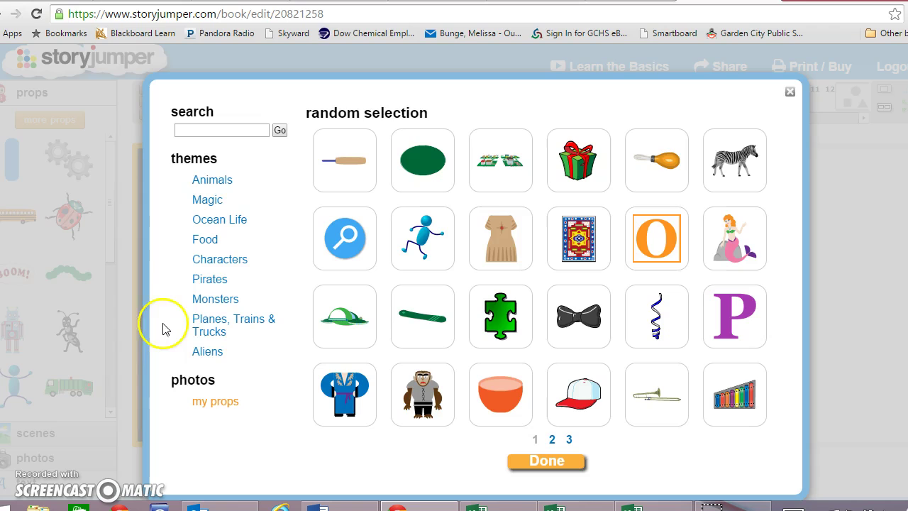
click(208, 353)
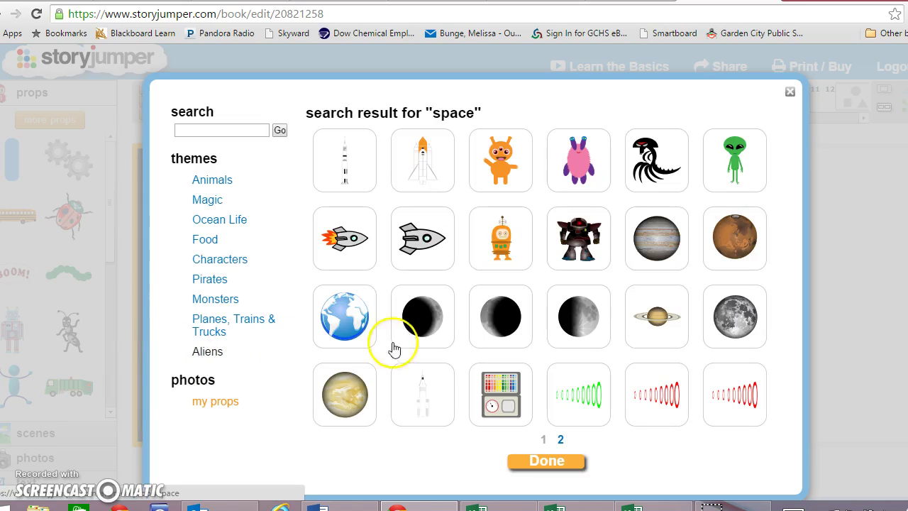
click(500, 169)
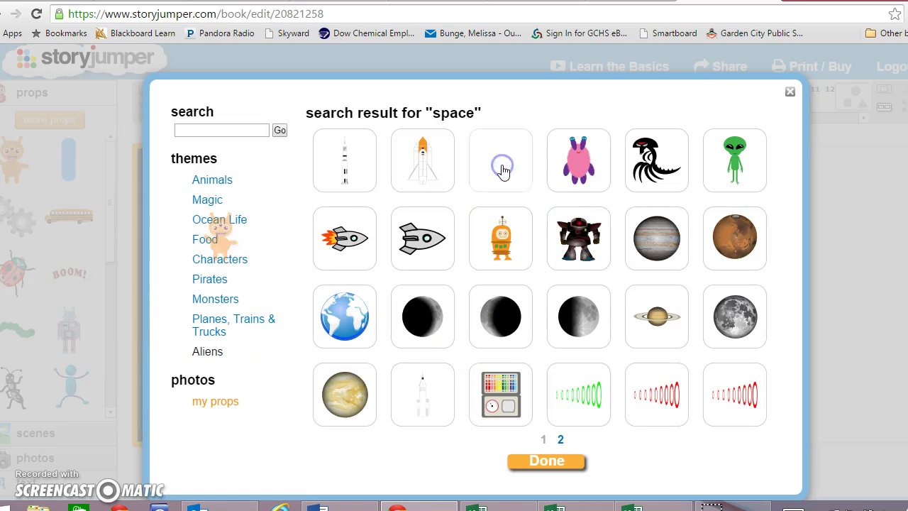
click(667, 309)
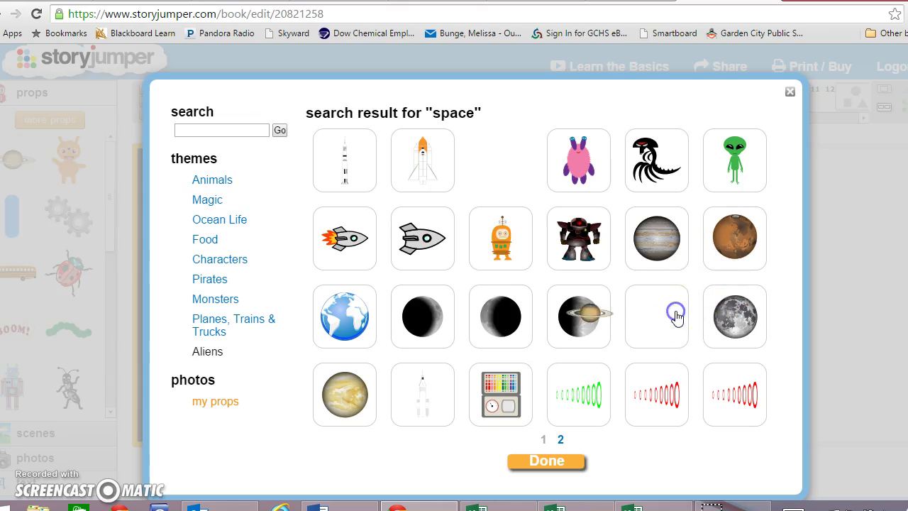
click(366, 249)
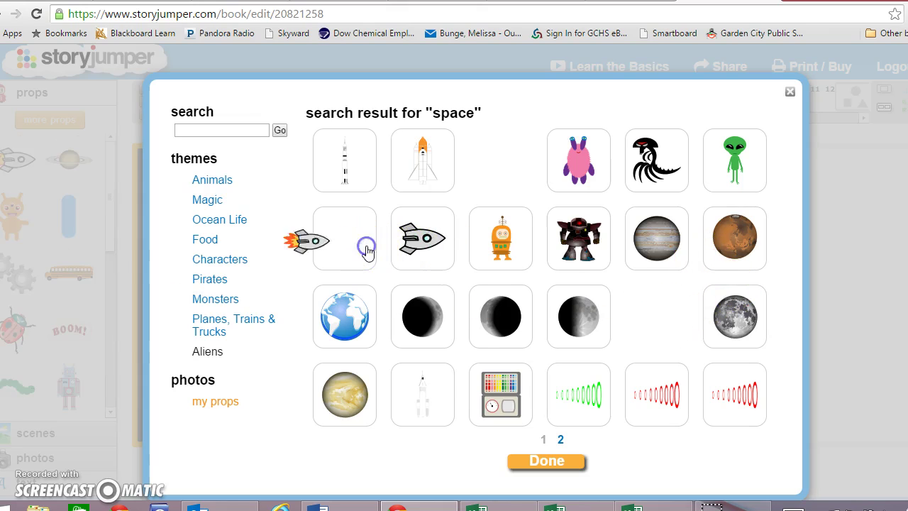
click(524, 463)
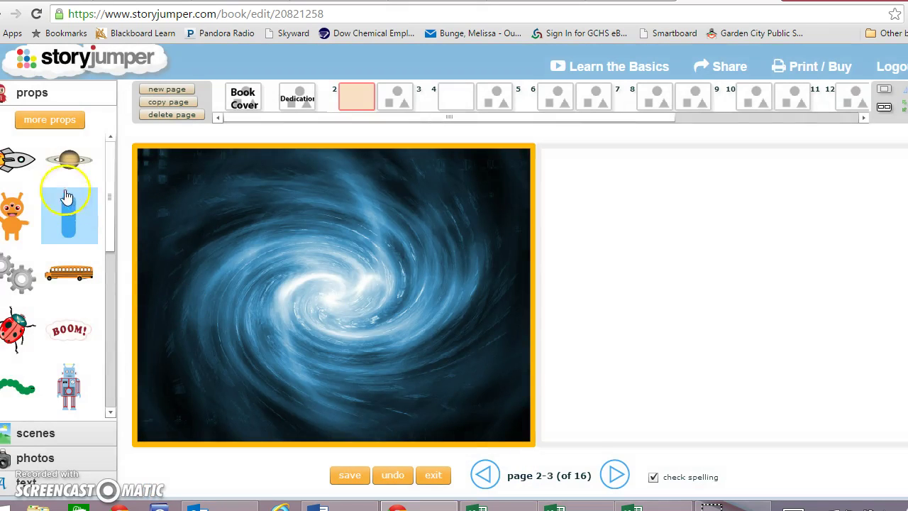
Place the ringed planet on page 2, enlarged and tilted, in the upper right part of the galaxy scene
click(65, 170)
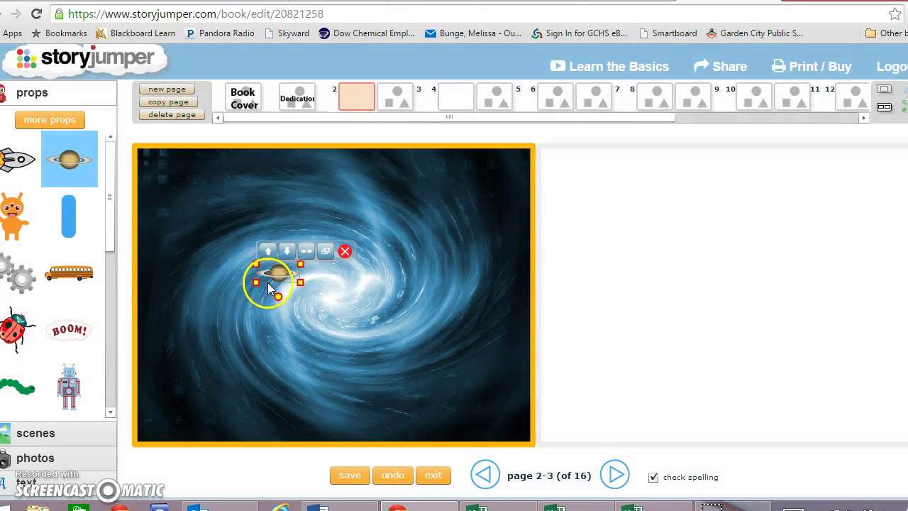
drag(281, 271, 535, 300)
drag(486, 239, 411, 251)
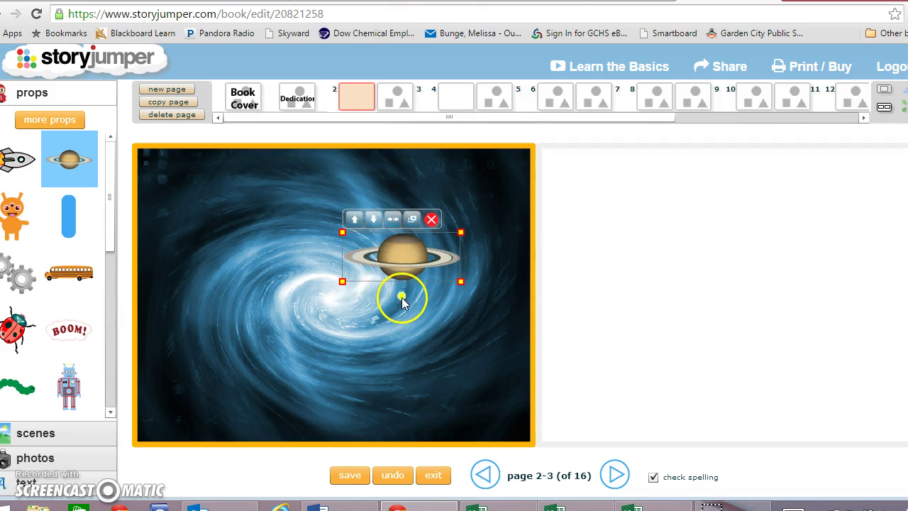
drag(402, 299, 368, 308)
drag(407, 273, 456, 232)
Place the flaming rocket on the left of page 2, pointing diagonally upward, and stand the orange alien on top of the ringed planet
click(17, 159)
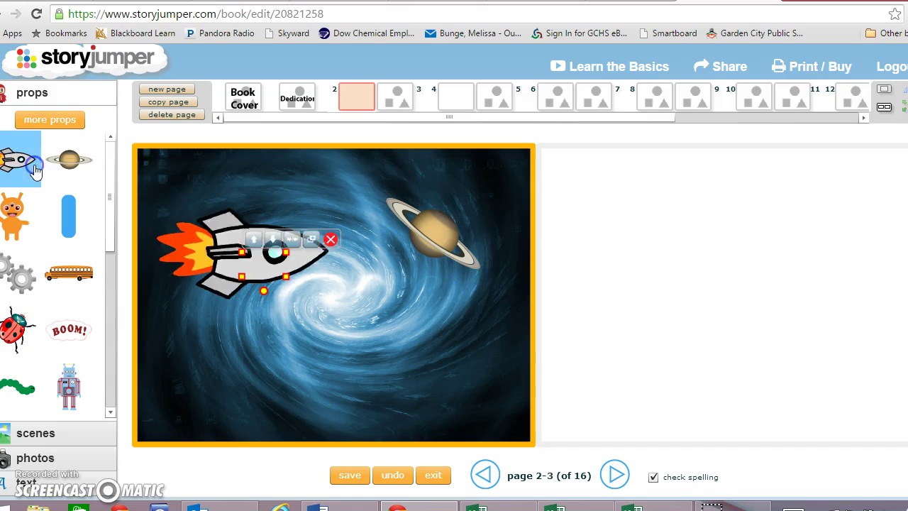
drag(263, 292, 222, 394)
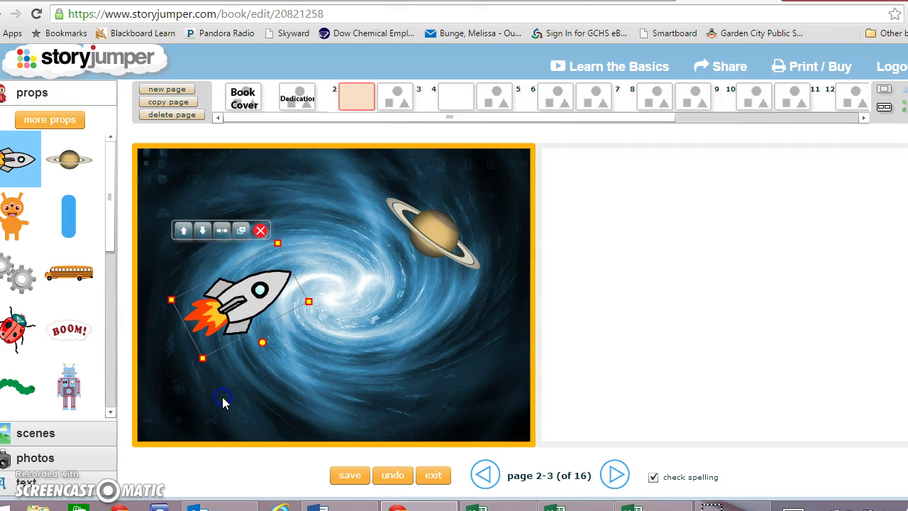
click(22, 229)
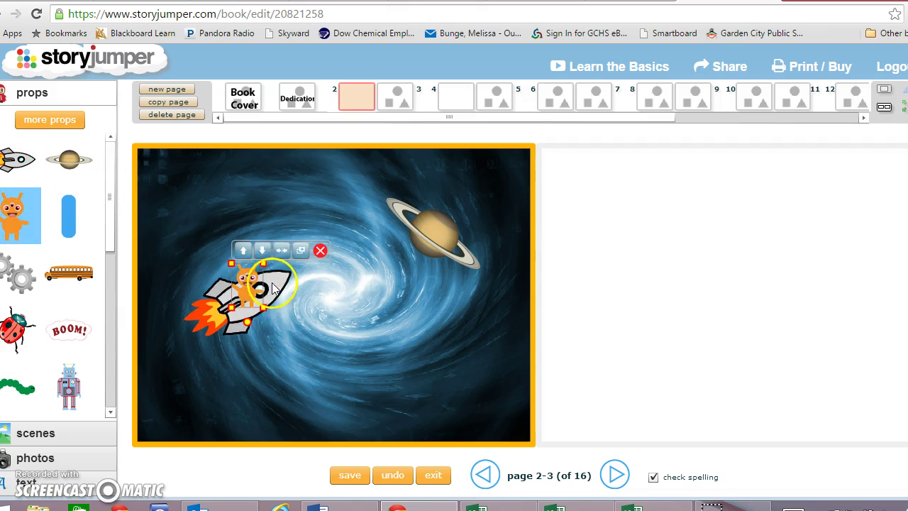
drag(255, 296, 444, 211)
click(375, 358)
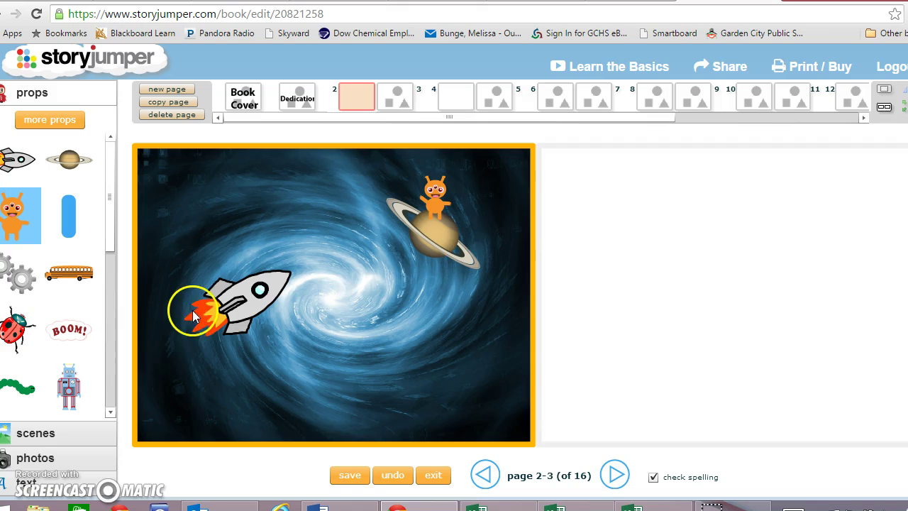
Try a big text box over the galaxy scene on page 2 and delete it
click(97, 480)
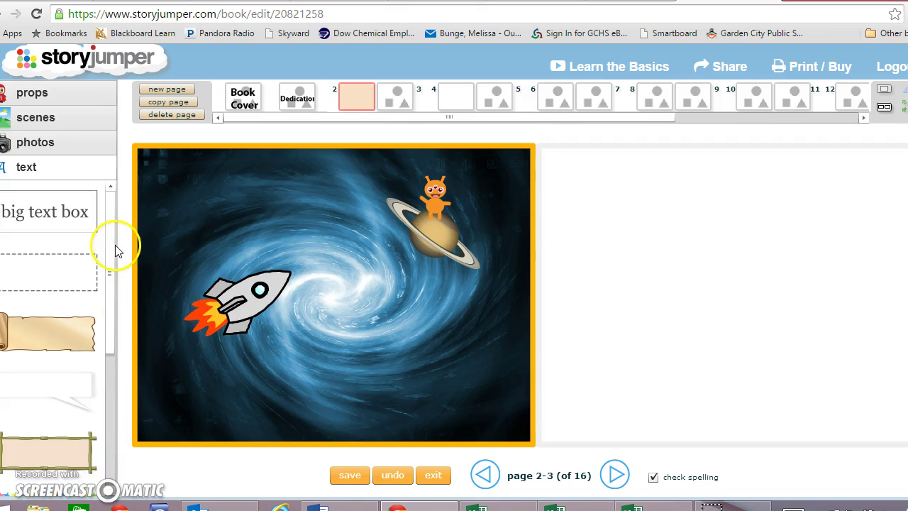
mouse_move(115, 243)
mouse_down()
mouse_move(115, 358)
mouse_move(111, 238)
mouse_up()
click(70, 220)
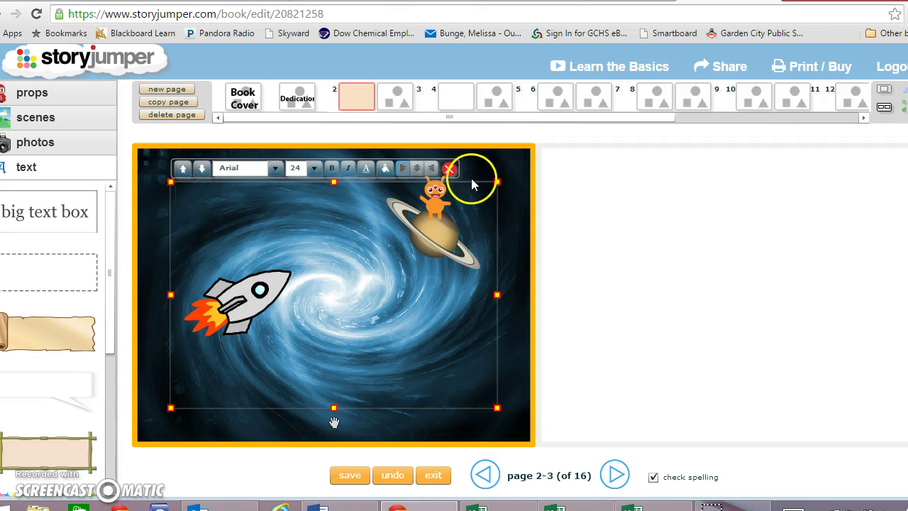
click(586, 182)
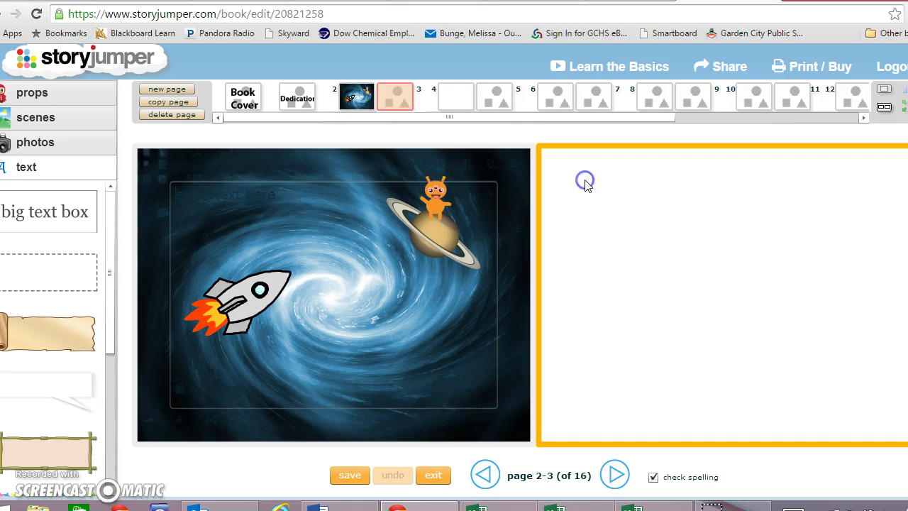
click(394, 179)
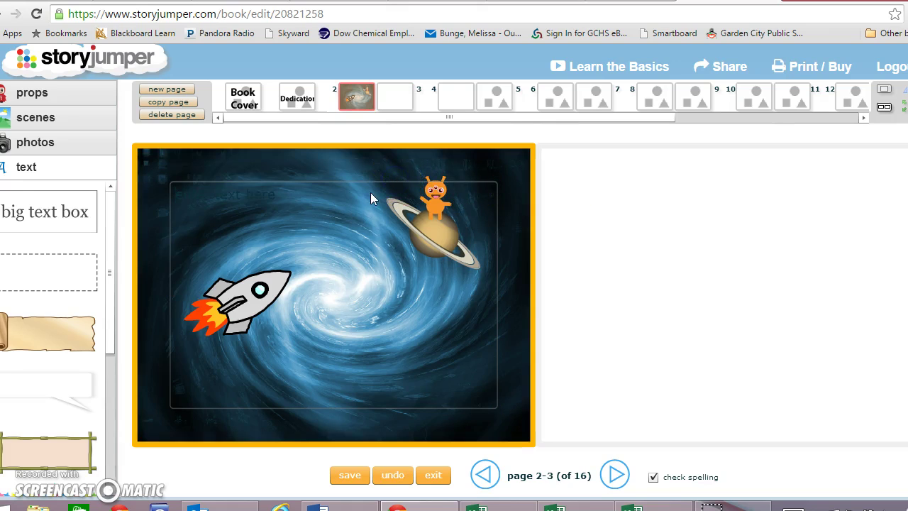
click(171, 196)
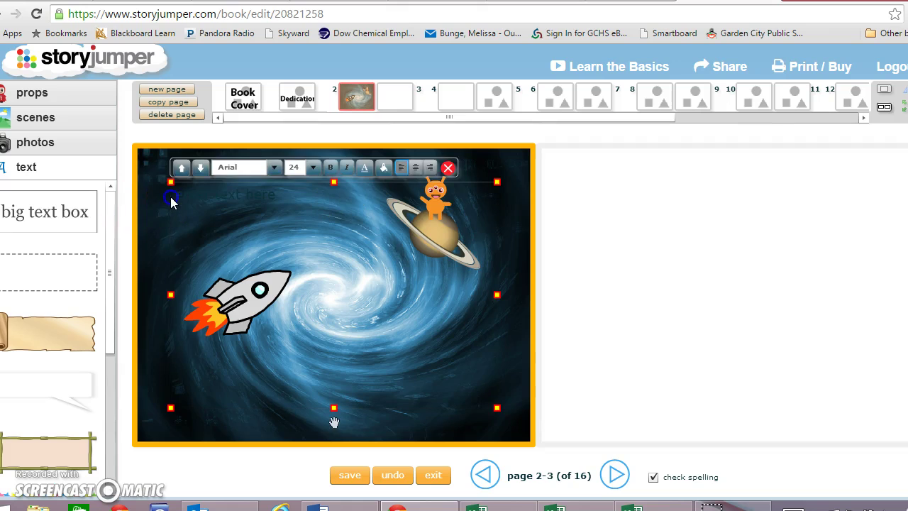
click(450, 167)
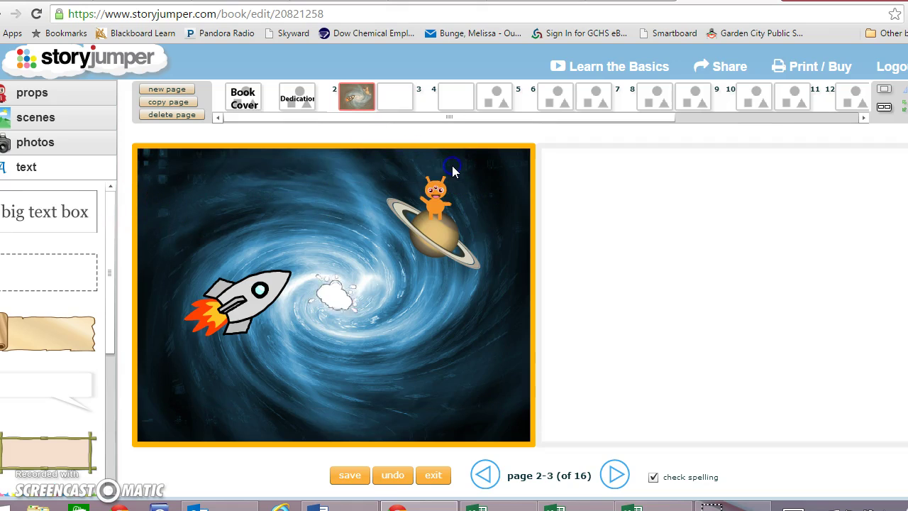
Add a big text box to the blank page 3
click(656, 221)
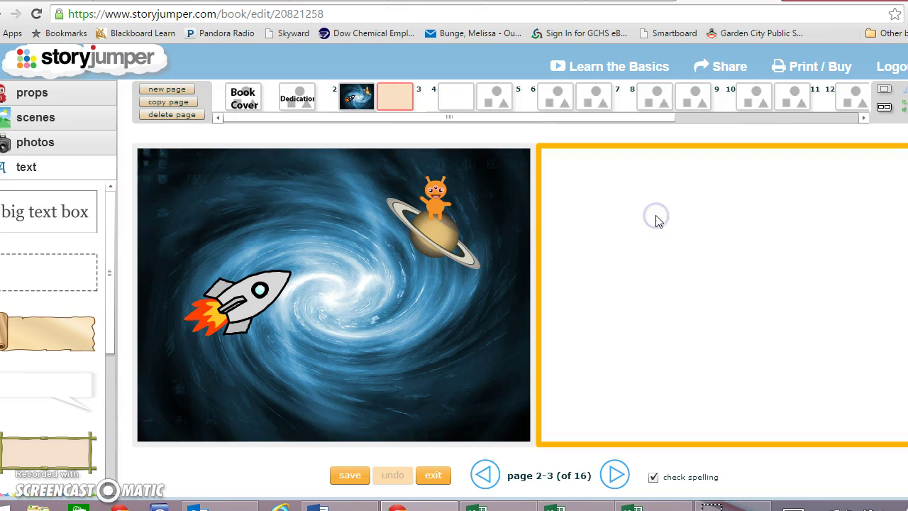
click(34, 211)
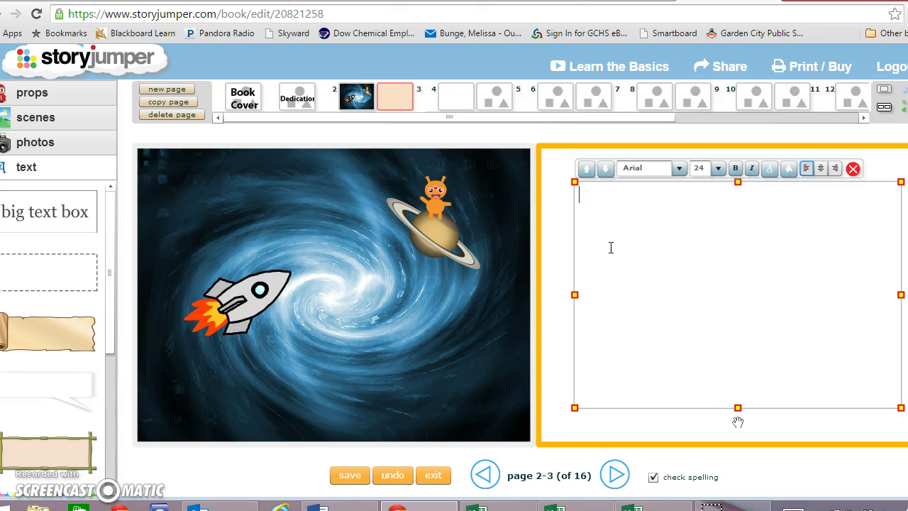
Go on to pages 4-5 and open the book cover with its title, attribution, background color and cover page settings
click(454, 94)
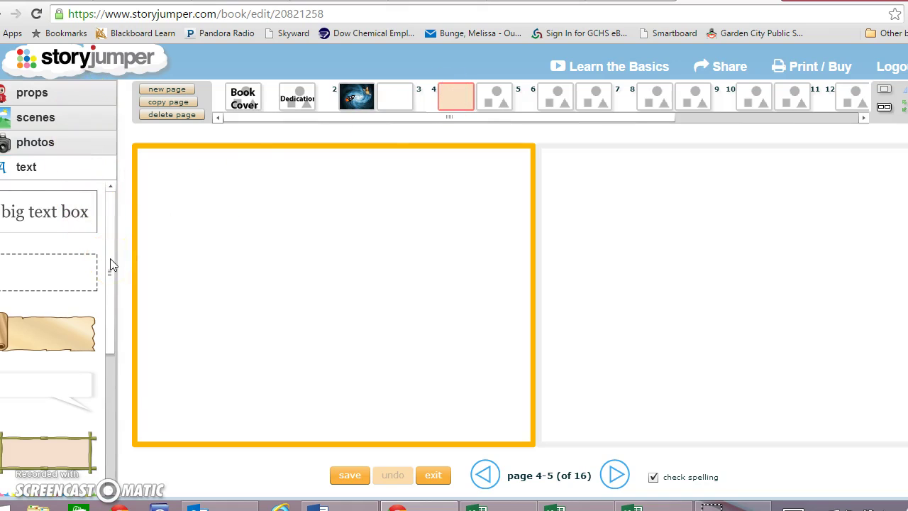
click(245, 103)
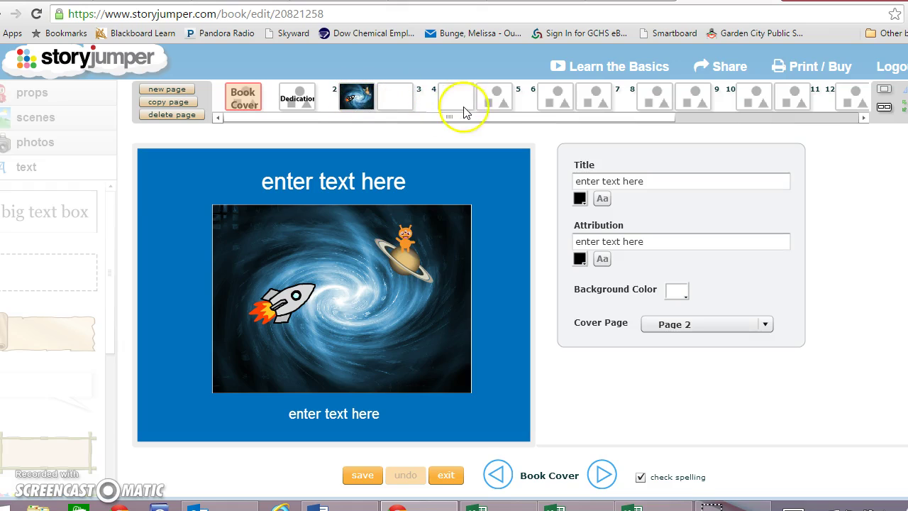
Try page 3 as the front cover picture and set the cover page back to page 2
click(766, 324)
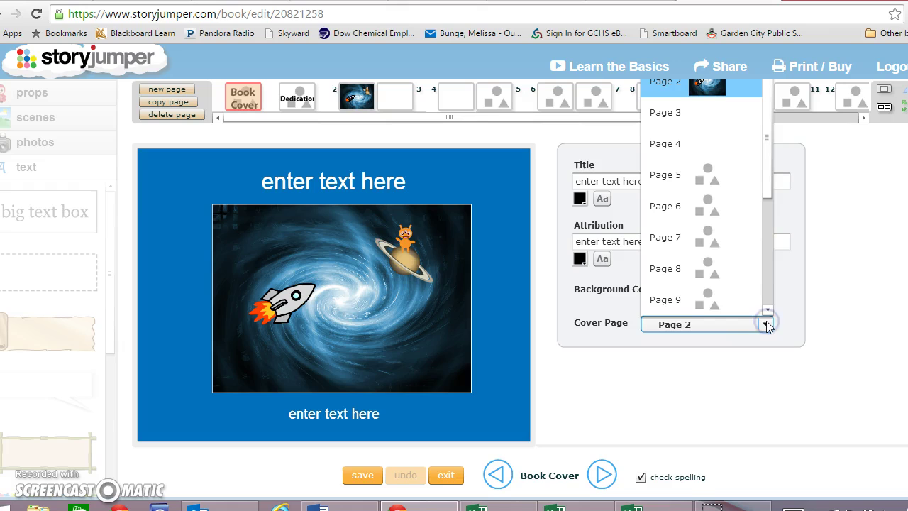
click(688, 115)
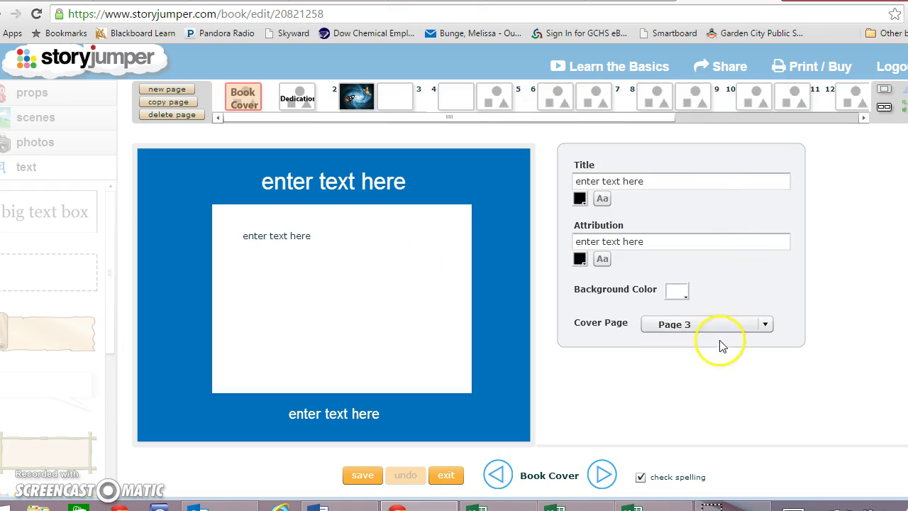
click(766, 324)
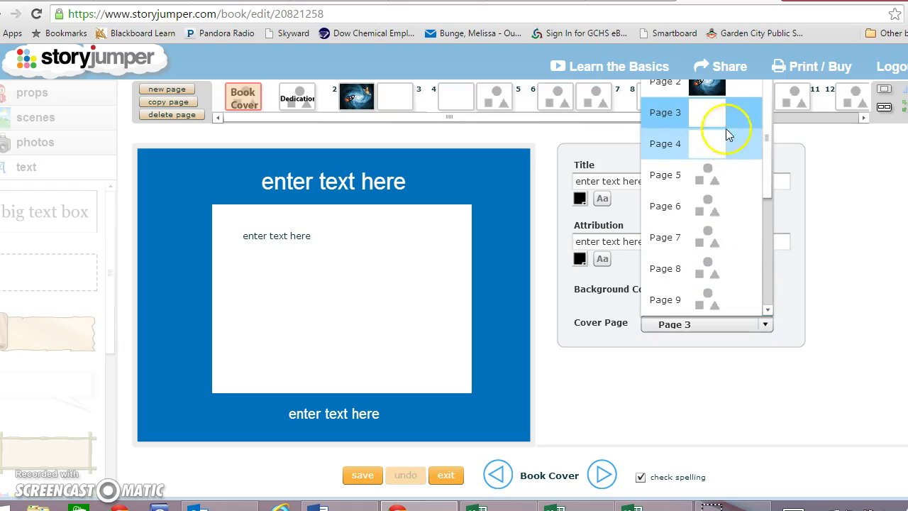
click(709, 89)
click(642, 182)
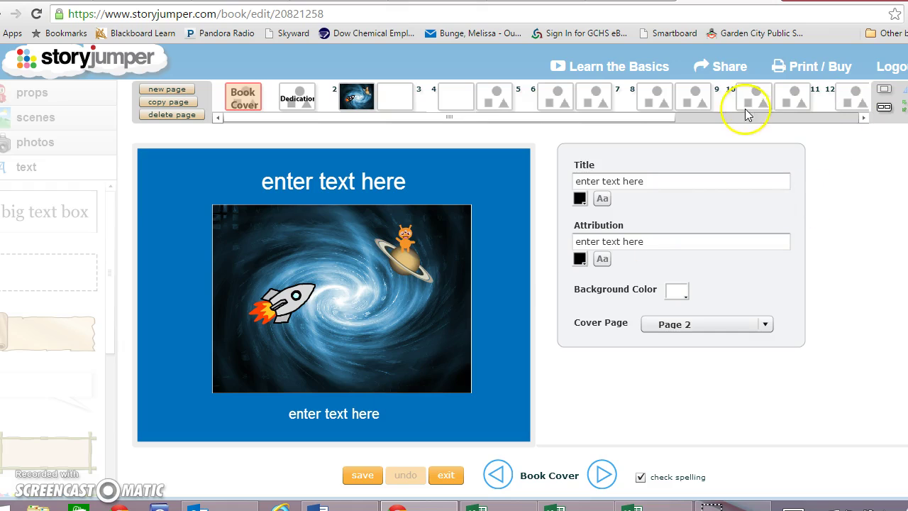
Go to the back cover at the end of the book, and save and exit the editor
drag(663, 118, 899, 122)
click(841, 100)
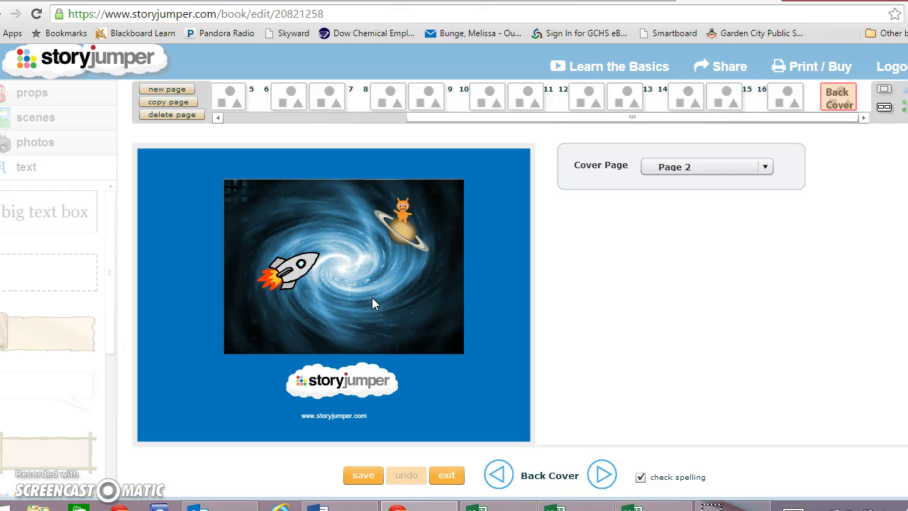
click(363, 475)
click(454, 474)
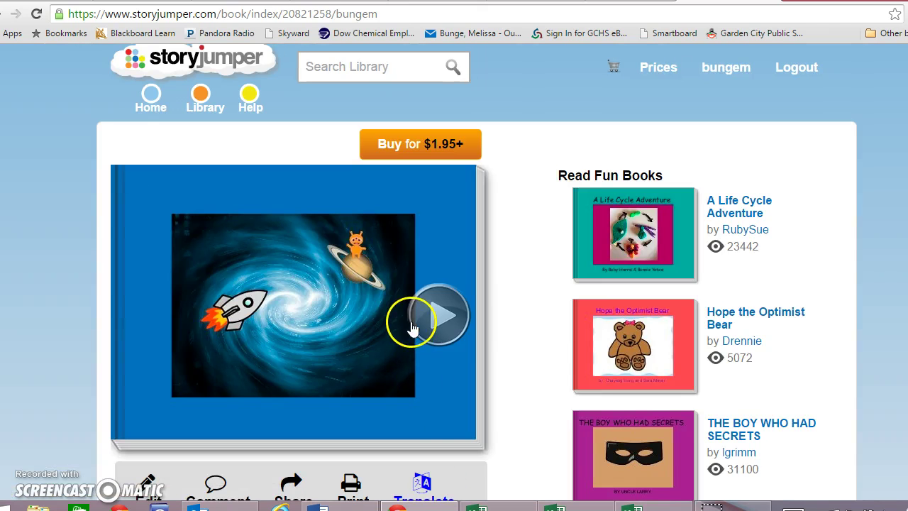
Preview the saved book through pages 4-5, look over the options below it, and return to the front cover
click(454, 327)
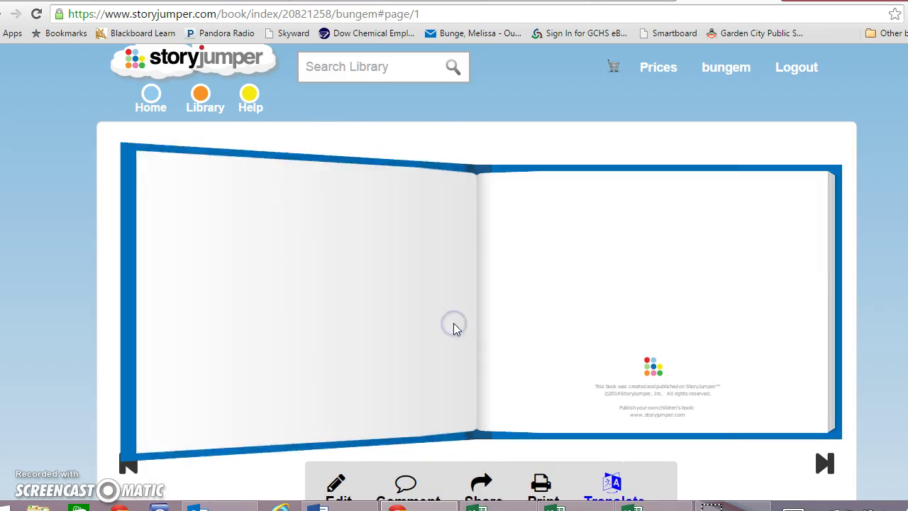
click(755, 356)
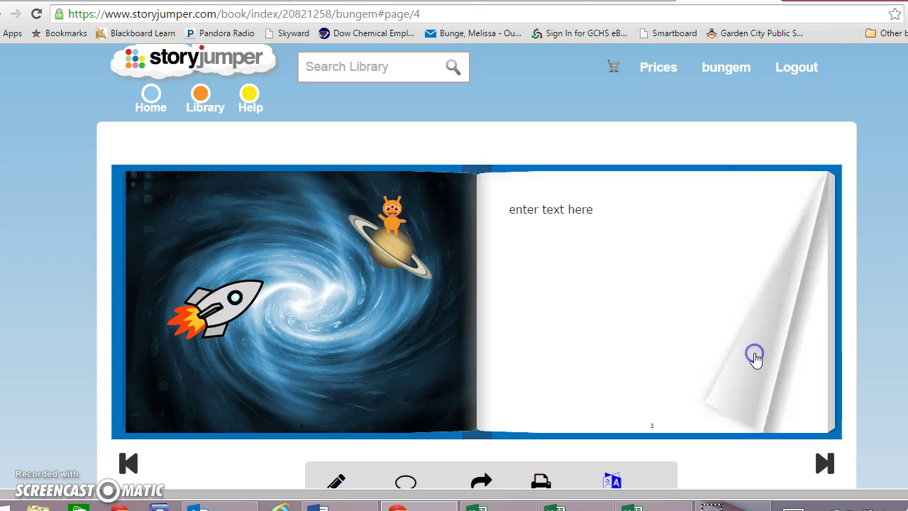
click(754, 356)
click(844, 161)
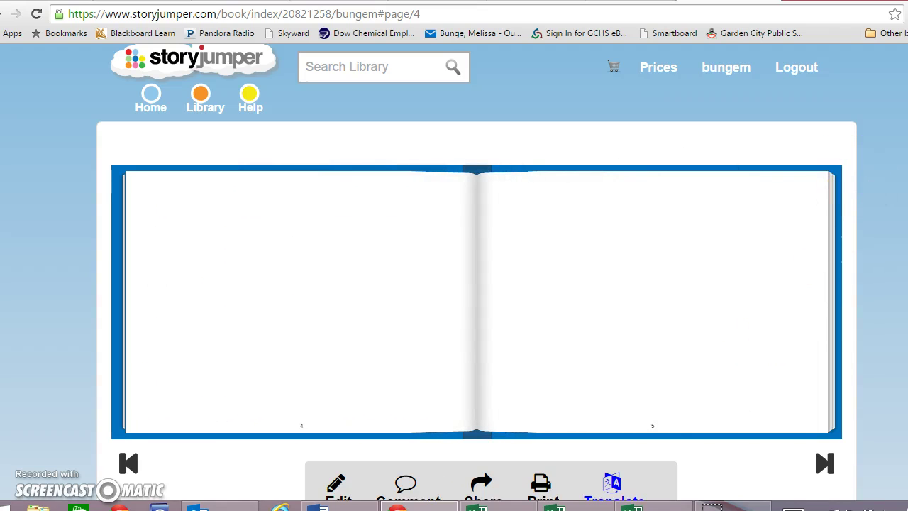
scroll(477, 272, down, 2)
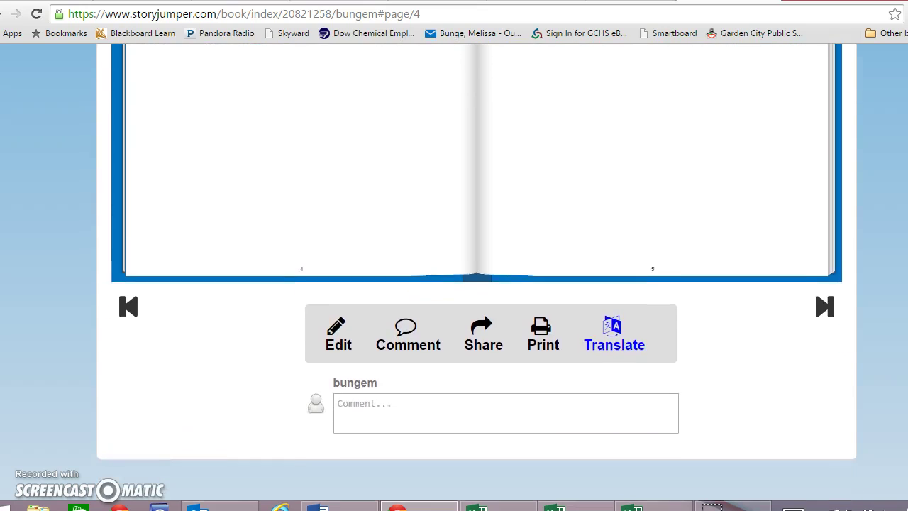
scroll(477, 271, up, 2)
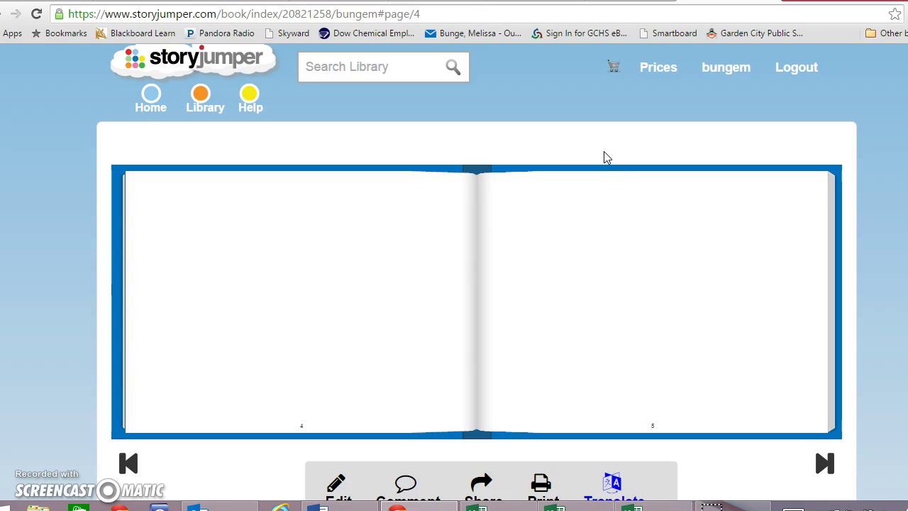
click(128, 463)
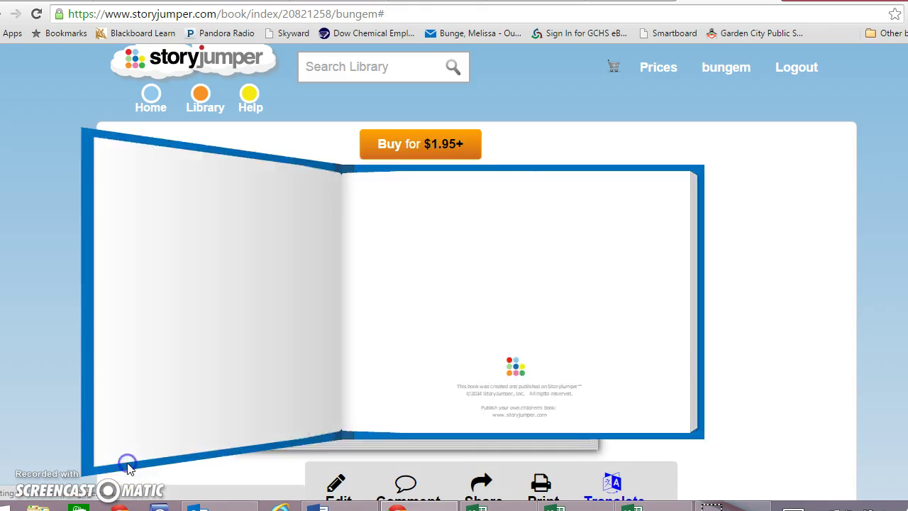